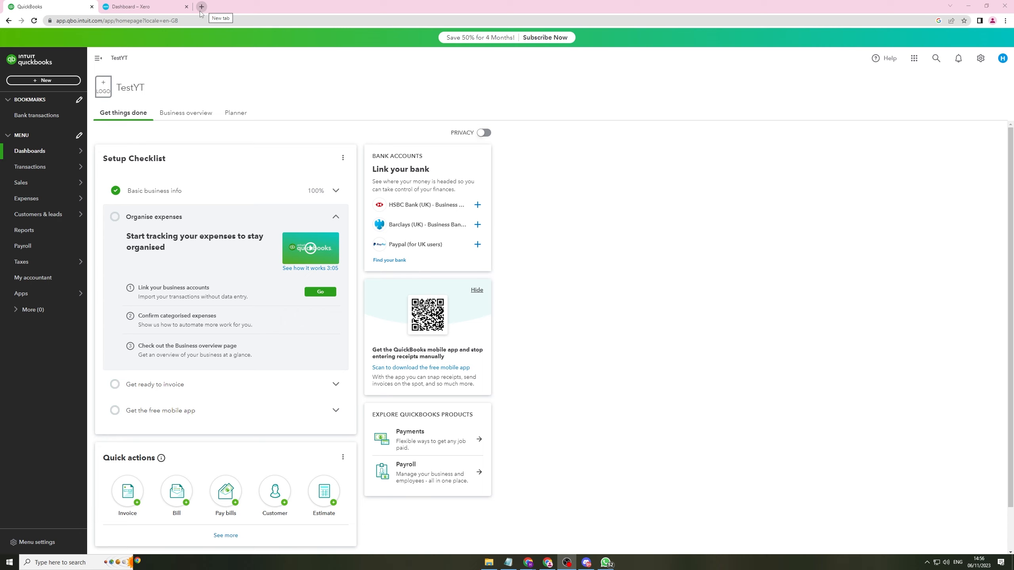
Search the web for "quickbooks" in a new browser tab and open the Plans & Pricing page of Intuit's UK site
left_click(201, 6)
type("quickbooks")
key("Return")
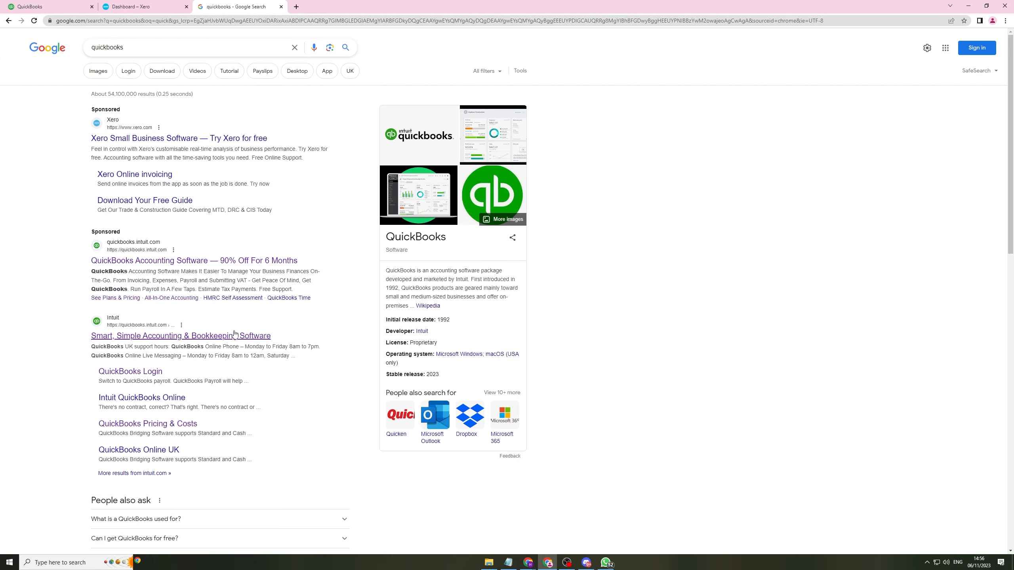
left_click(235, 334)
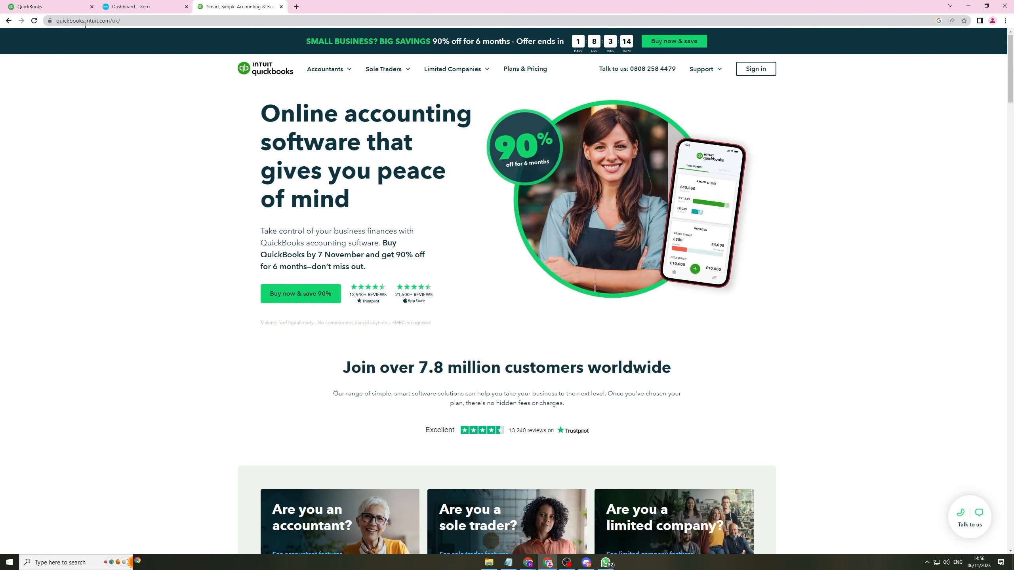
left_click(530, 75)
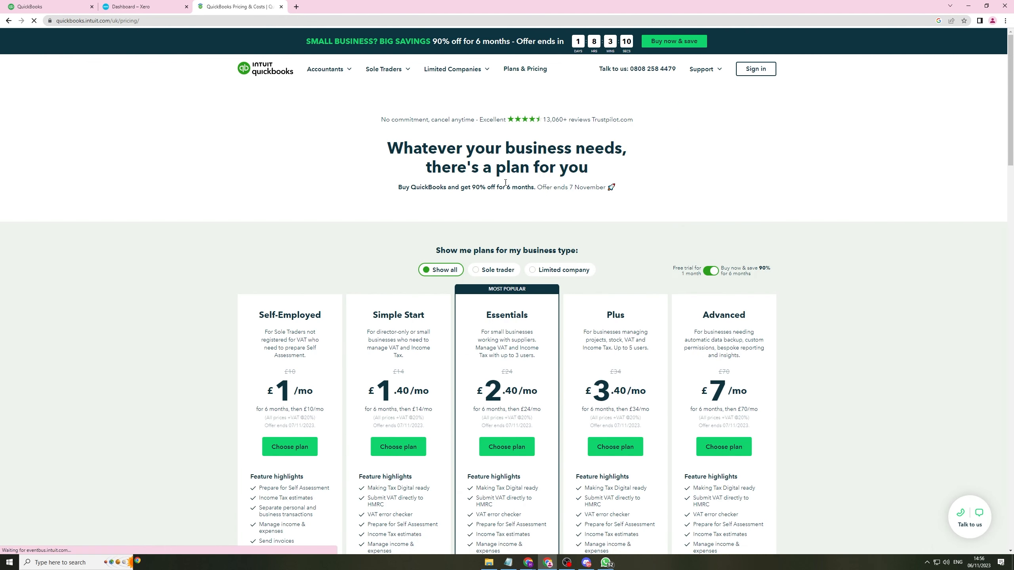
Switch the QuickBooks plan prices to the free trial for 1 month and review the plans and feature comparison
scroll(505, 183, "down", 2)
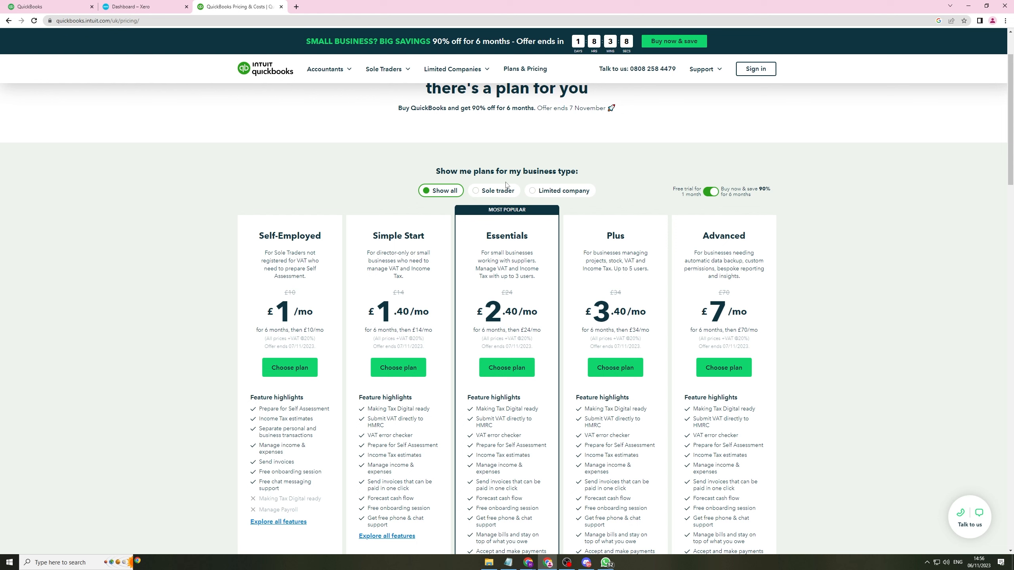
left_click(707, 192)
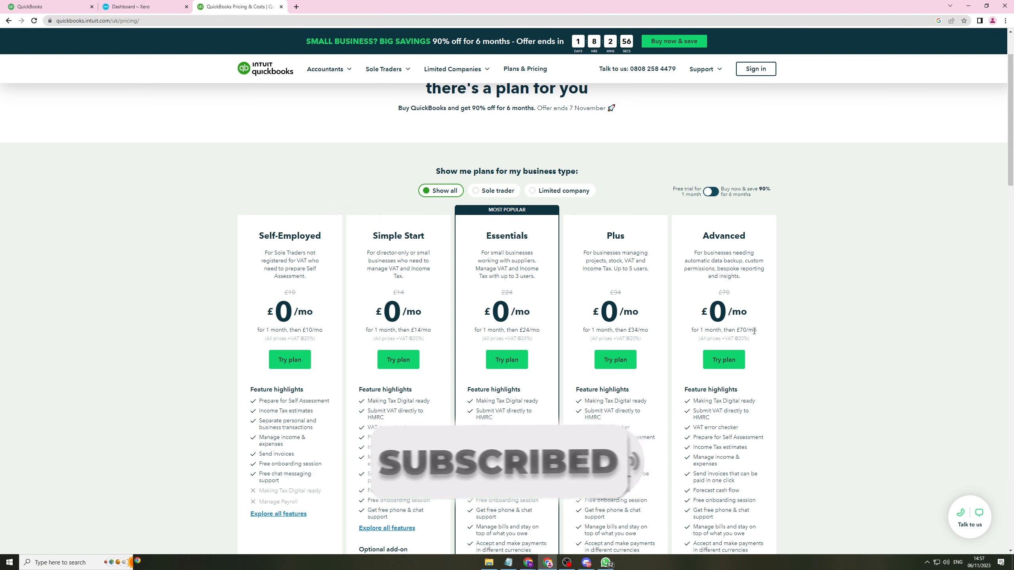
scroll(750, 325, "down", 5)
scroll(758, 332, "down", 8)
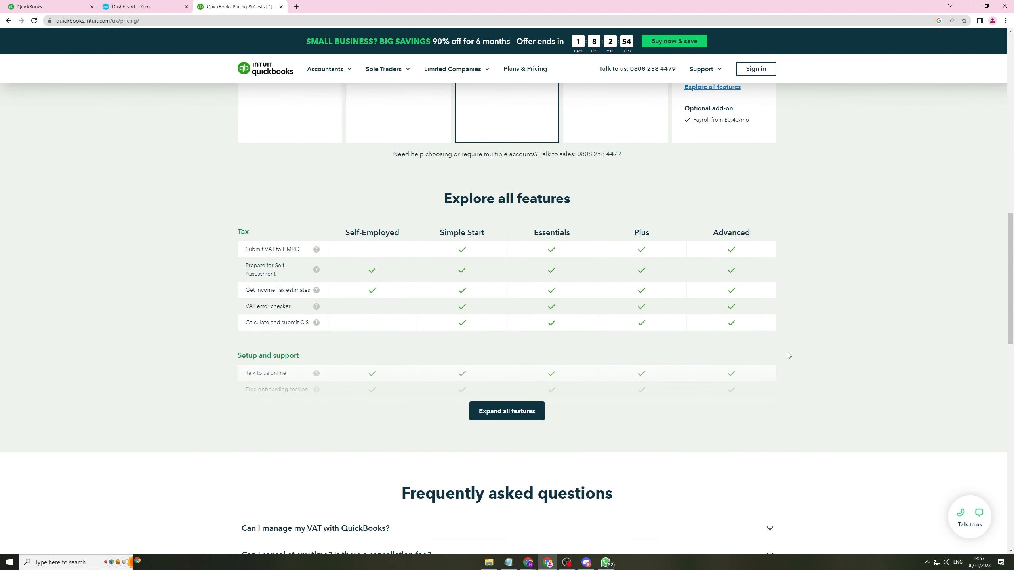
scroll(778, 245, "up", 7)
scroll(747, 186, "up", 5)
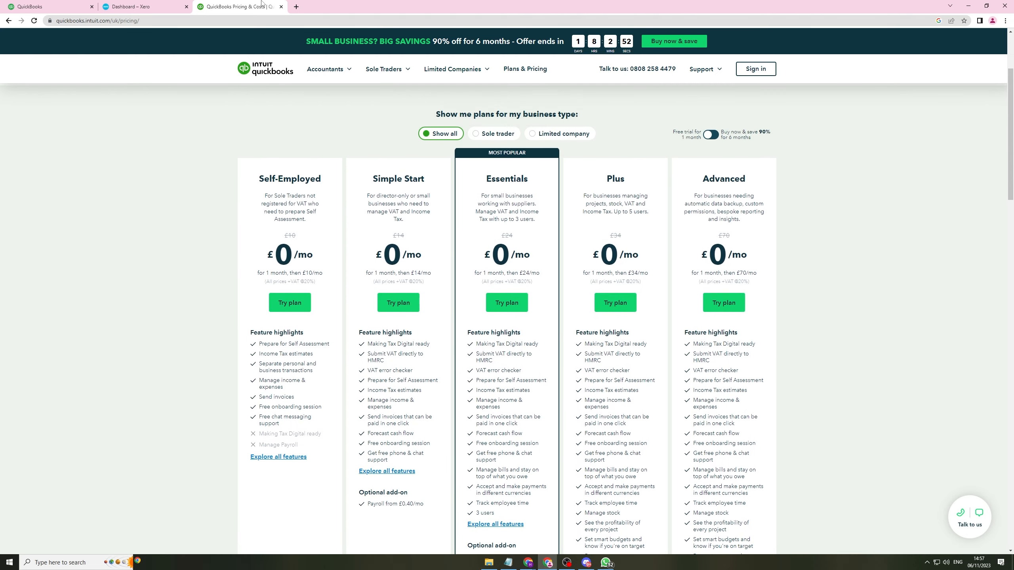
Search the web for "xero" in another new tab and open the Pricing page of Xero's UK site
left_click(296, 7)
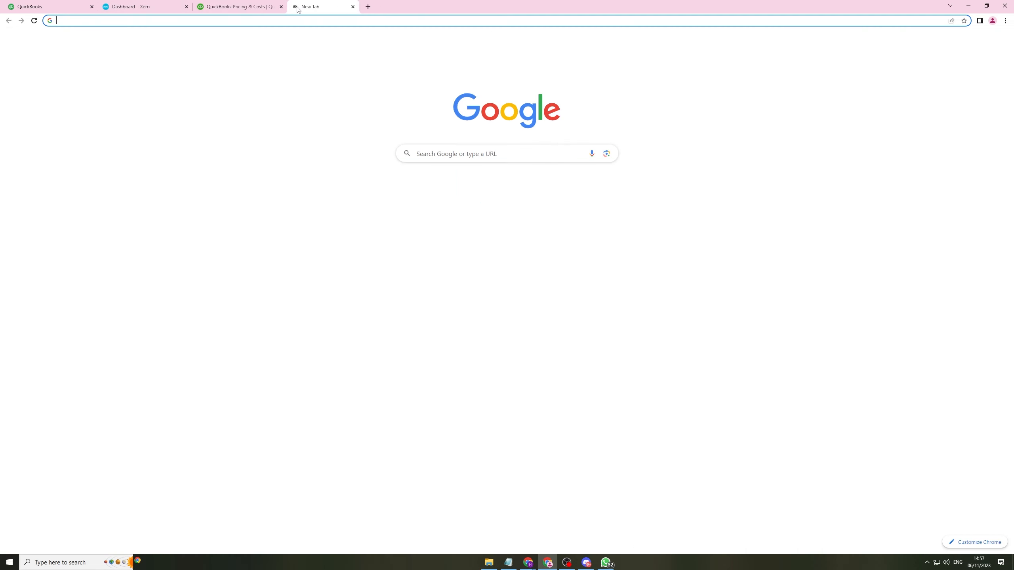
type("xero")
key("Return")
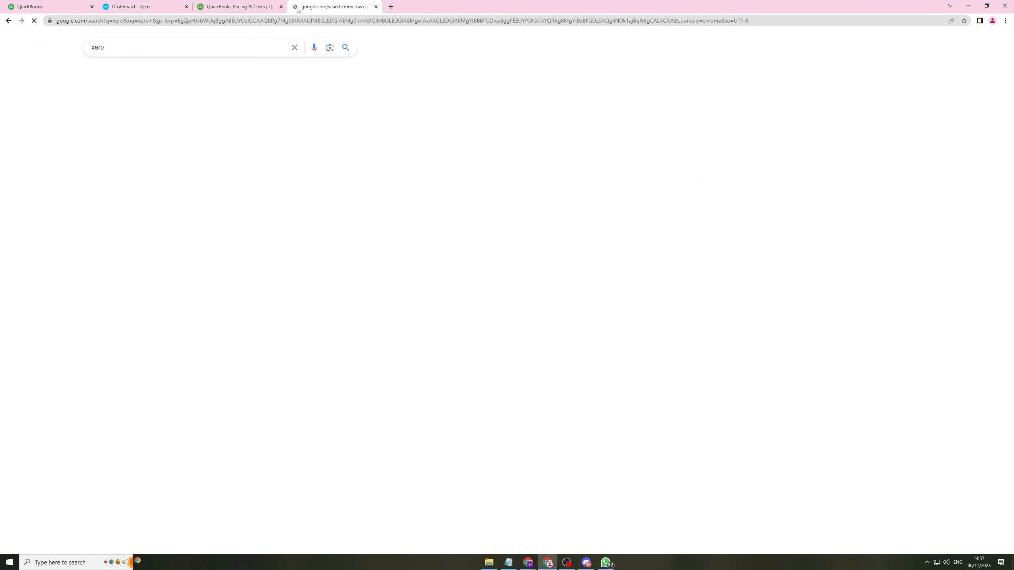
left_click(181, 313)
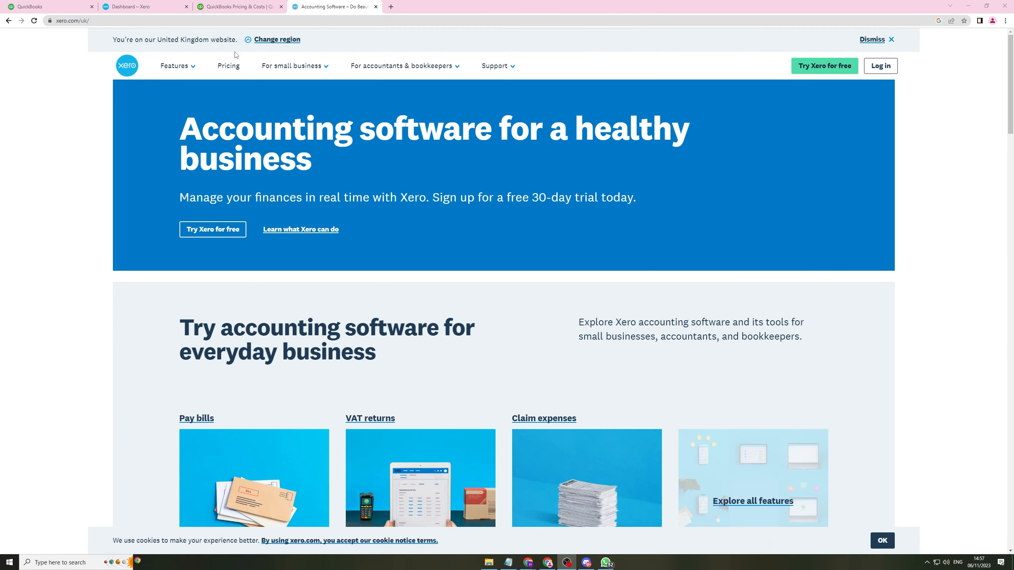
left_click(228, 66)
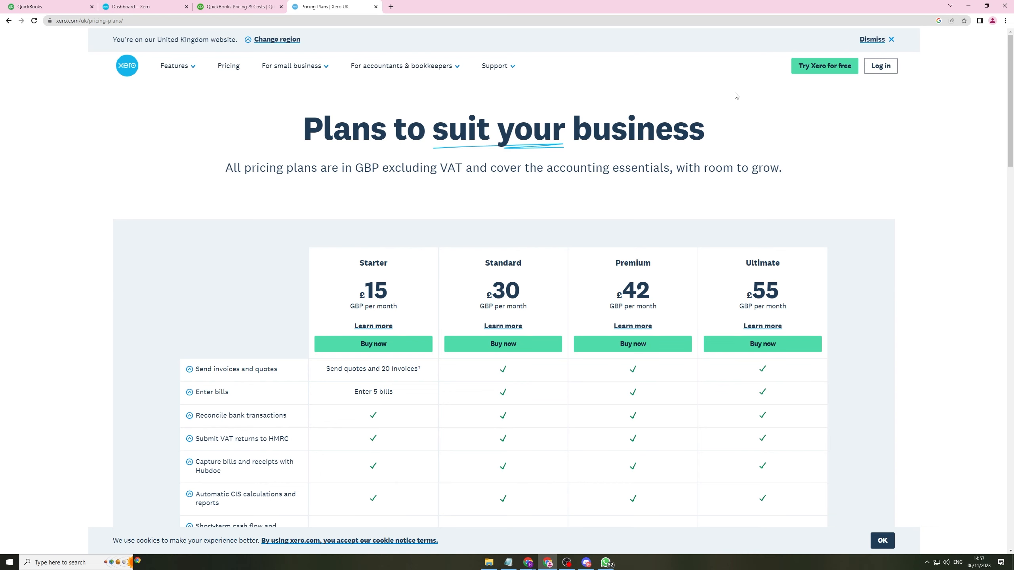
Review the Starter, Standard, Premium and Ultimate plans on Xero's pricing page, including their features and optional extras
scroll(410, 169, "down", 7)
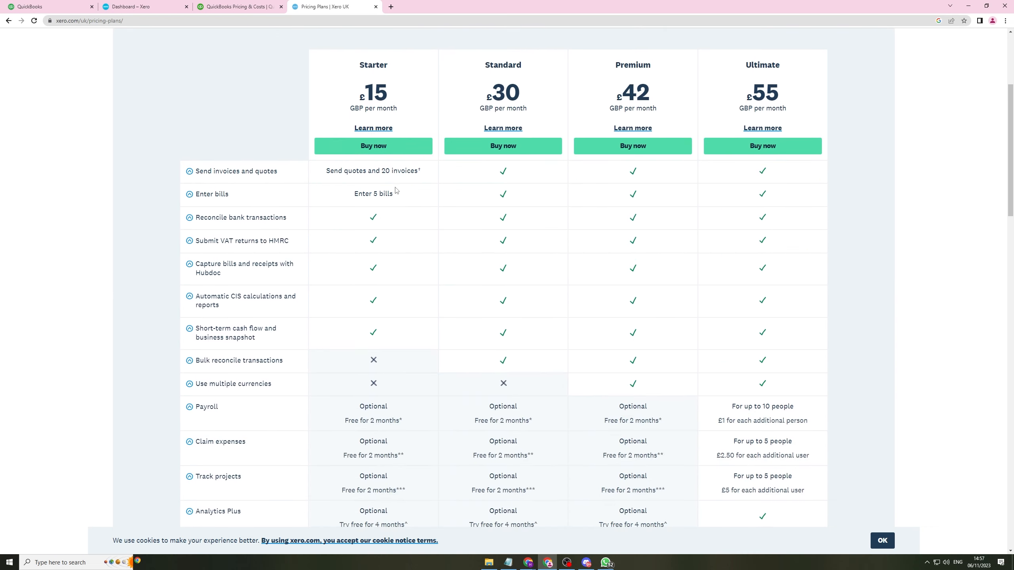
scroll(393, 243, "down", 4)
scroll(395, 319, "up", 10)
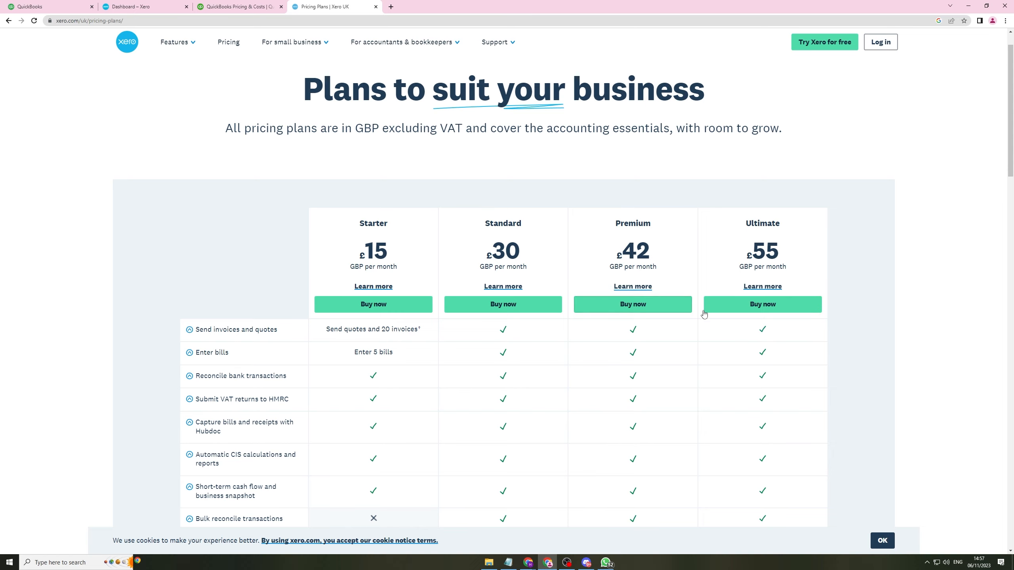
scroll(331, 328, "down", 1)
scroll(331, 328, "down", 5)
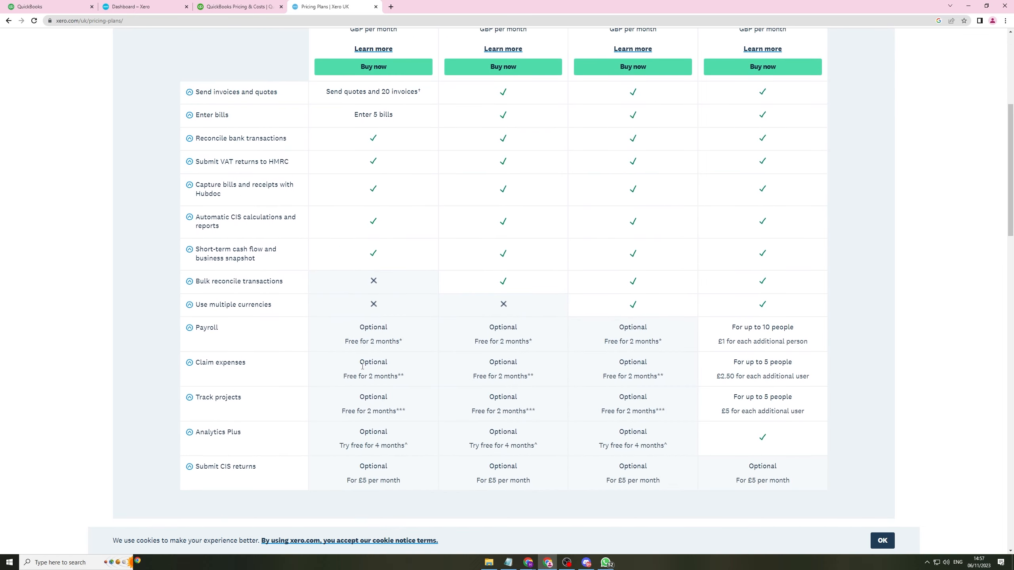
scroll(331, 328, "up", 6)
Compare the QuickBooks and Xero monthly plan prices, and examine which features each Xero plan includes
left_click(212, 4)
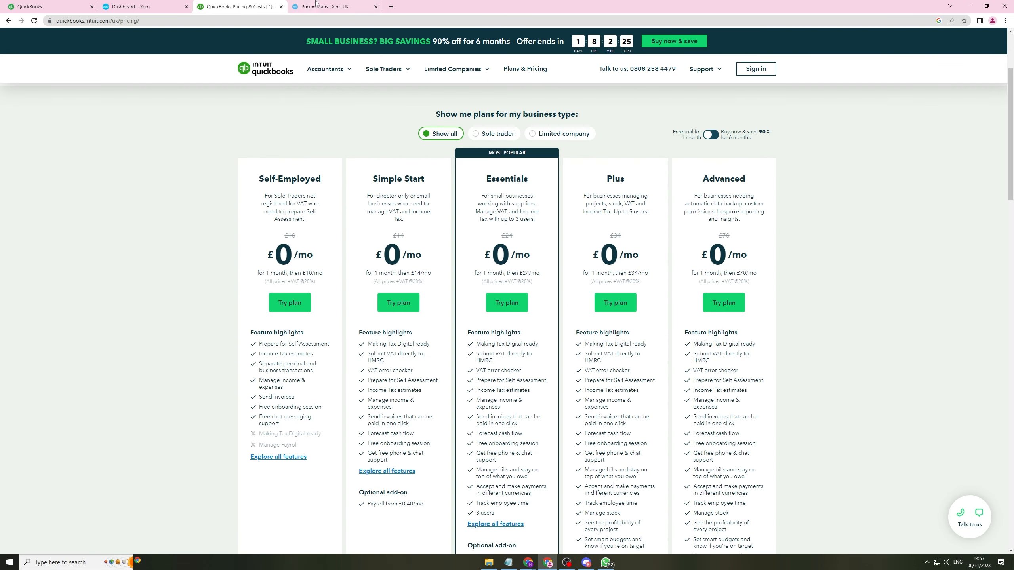
left_click(314, 5)
left_click(244, 4)
left_click(331, 4)
left_click(244, 5)
left_click(328, 5)
scroll(328, 272, "down", 4)
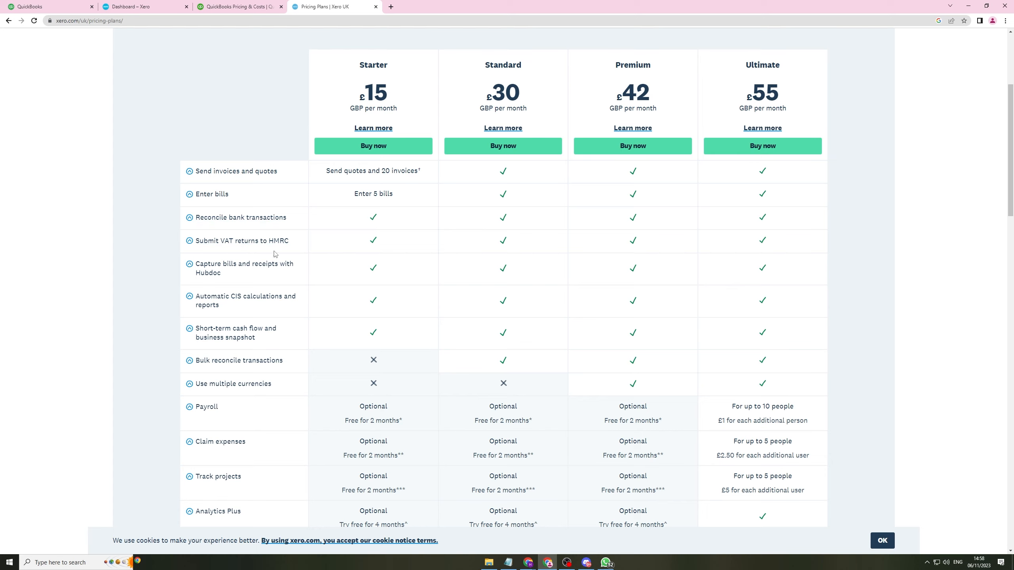
scroll(254, 246, "down", 1)
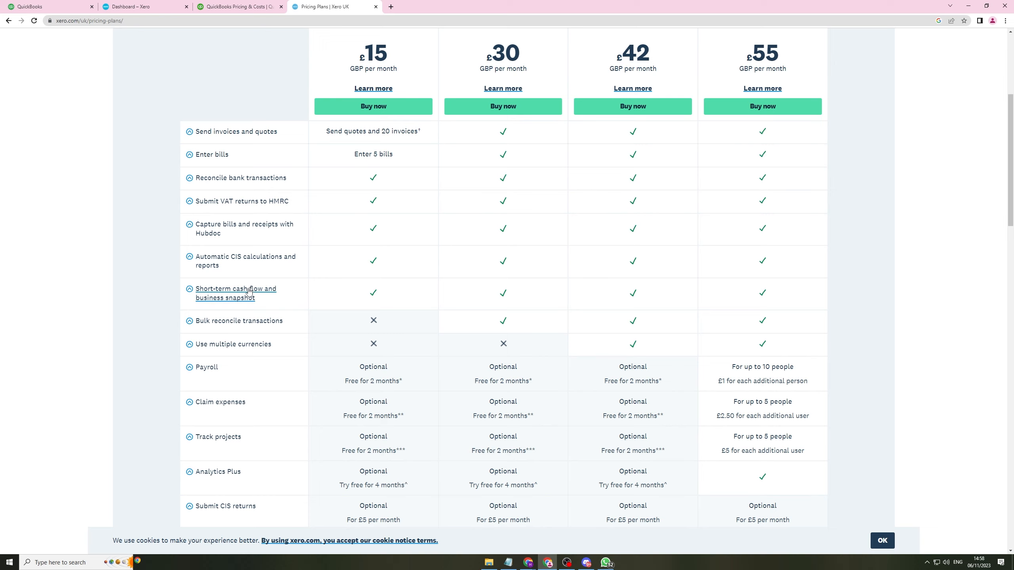
scroll(245, 286, "down", 1)
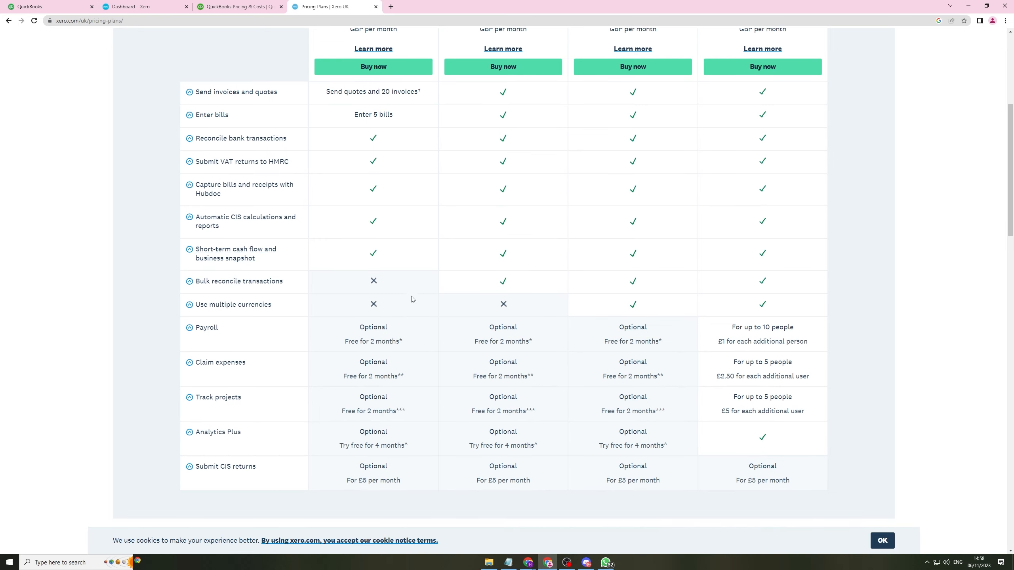
Compare the feature highlights of the QuickBooks Self-Employed plan with the invoice and bill limits of Xero's Starter plan
left_click(226, 4)
scroll(290, 369, "down", 3)
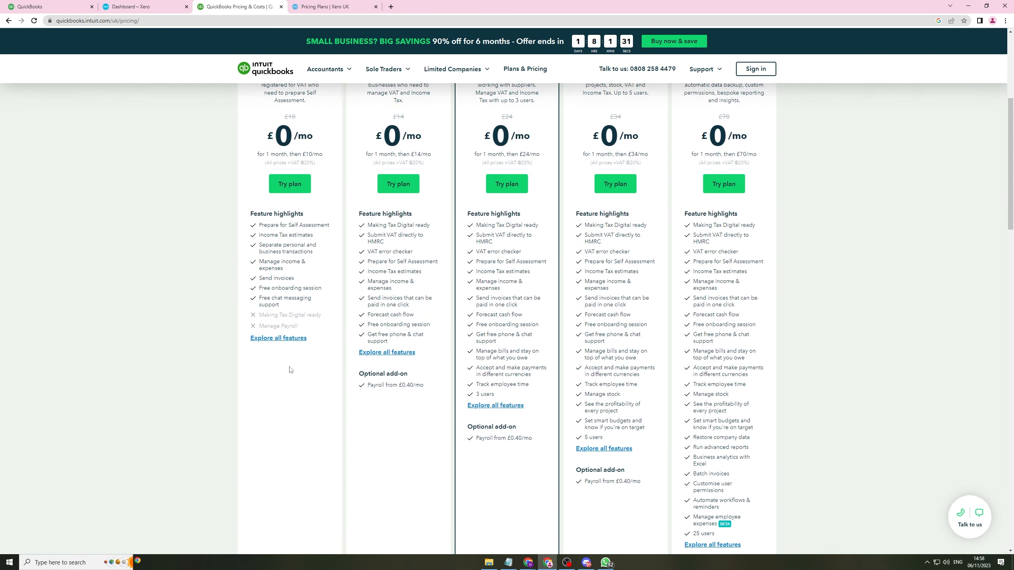
scroll(284, 243, "up", 3)
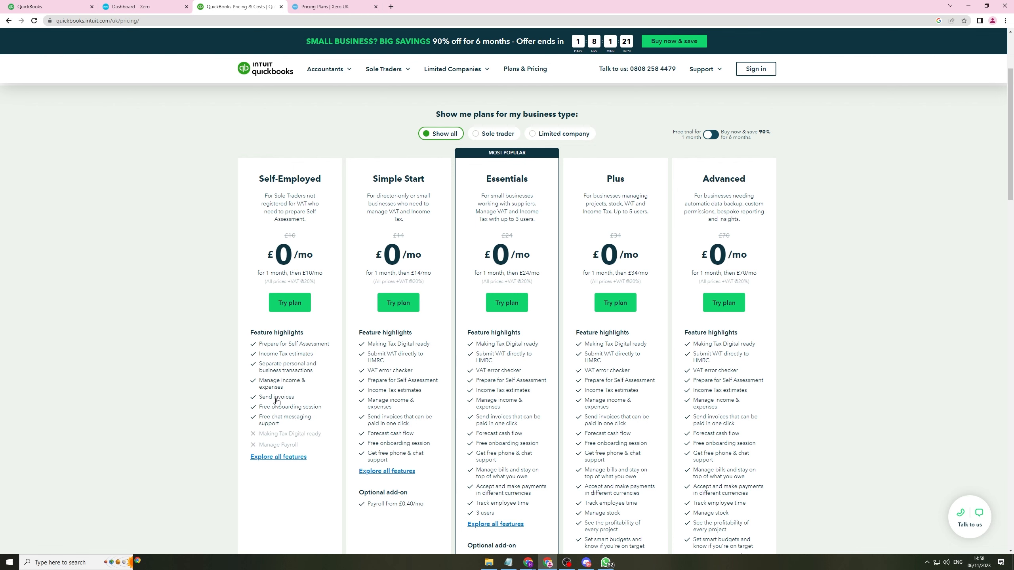
left_click(315, 6)
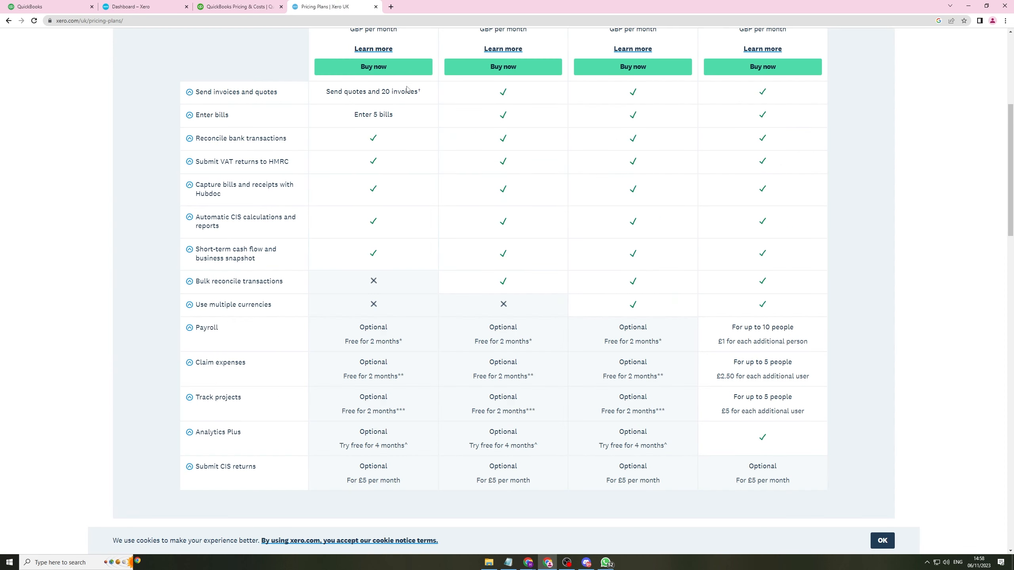
scroll(375, 386, "up", 4)
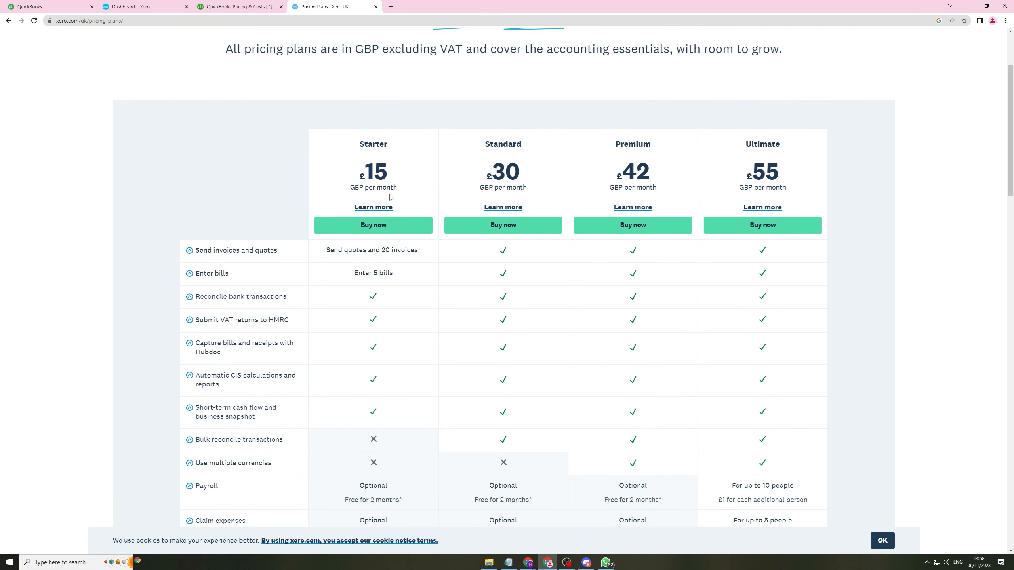
scroll(364, 471, "up", 3)
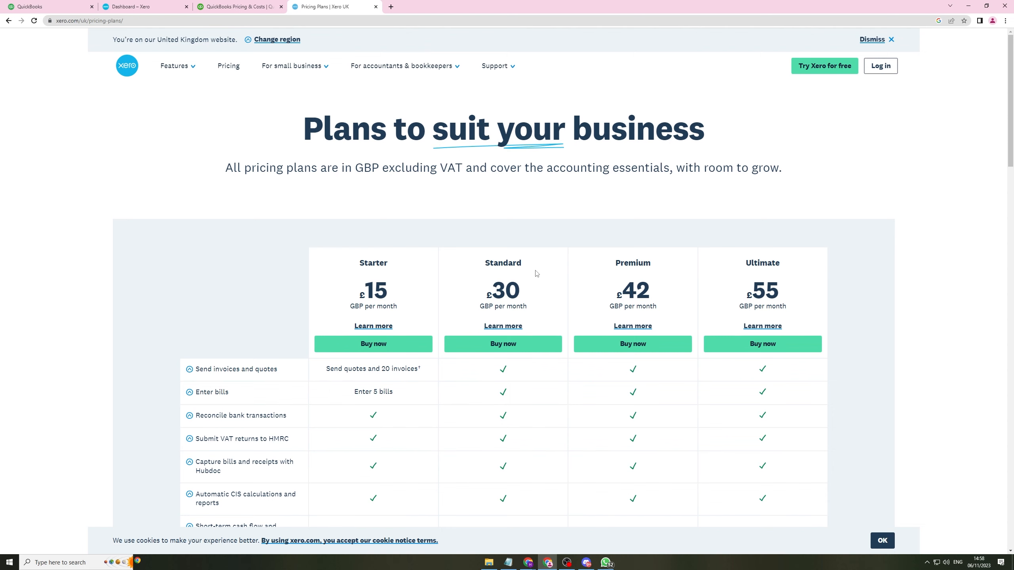
scroll(543, 351, "down", 4)
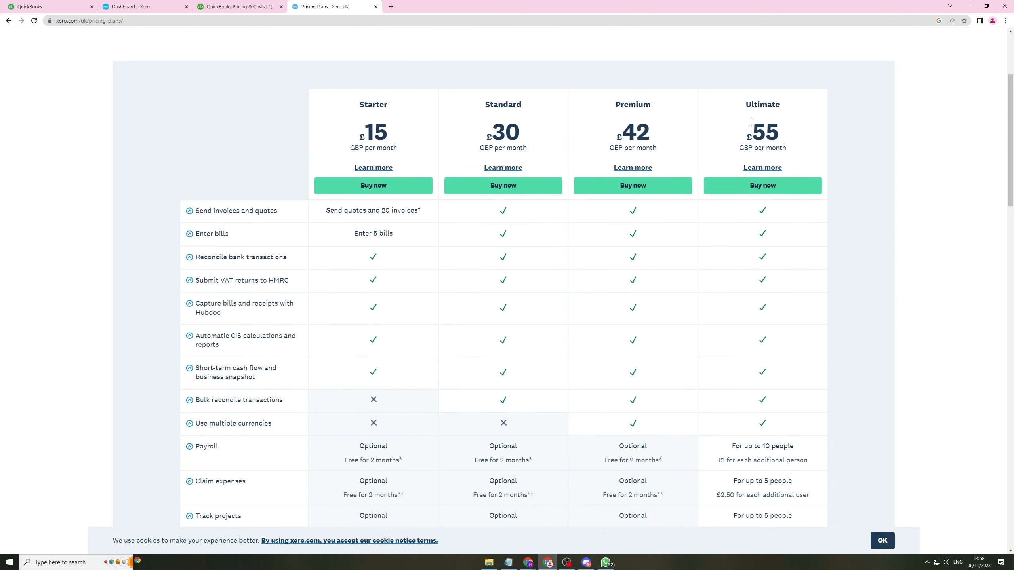
Return to the QuickBooks pricing page and examine the feature highlights of its plans up to Advanced
left_click(241, 7)
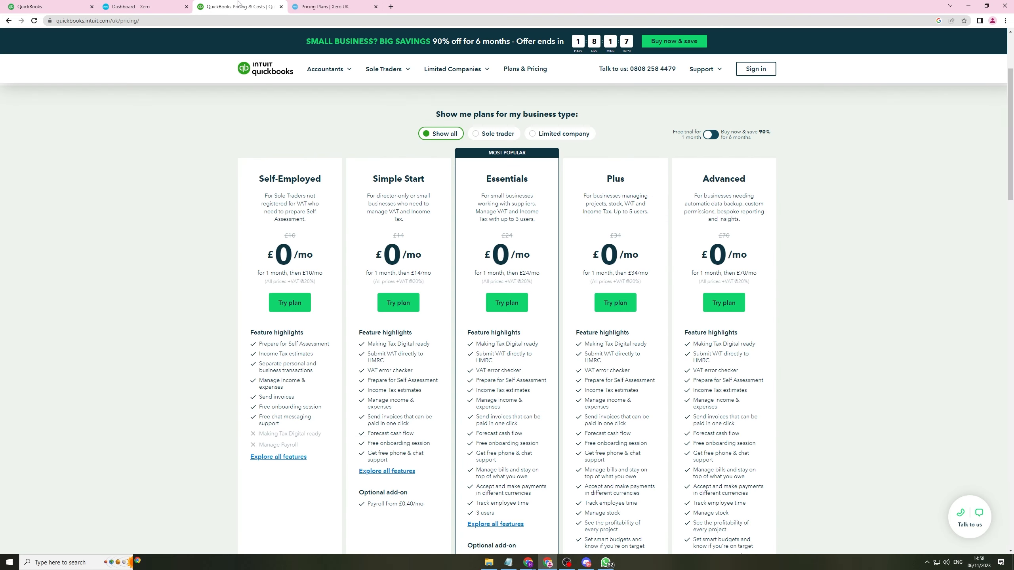
scroll(449, 330, "down", 4)
scroll(461, 395, "up", 3)
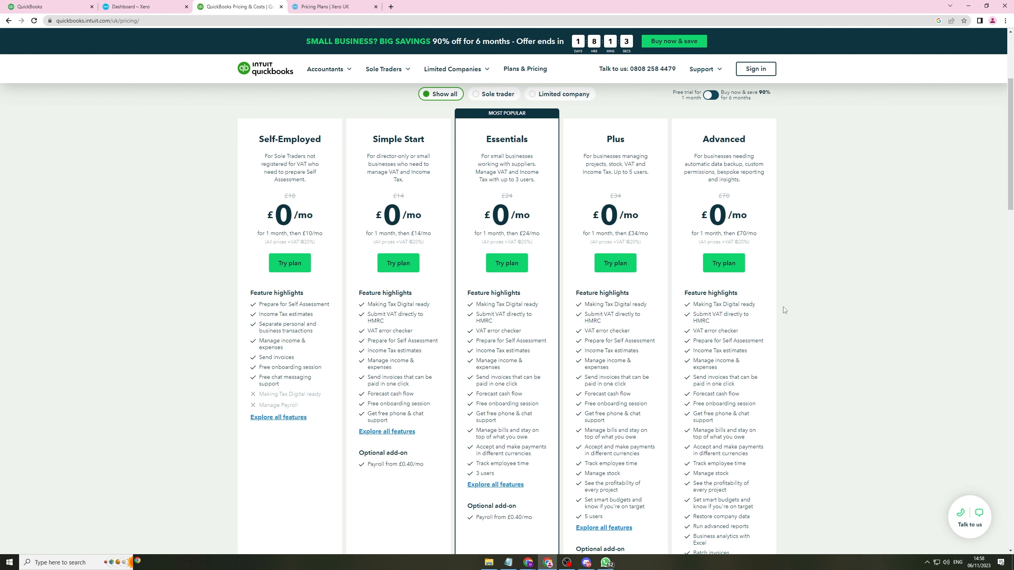
scroll(679, 373, "down", 6)
scroll(714, 340, "up", 6)
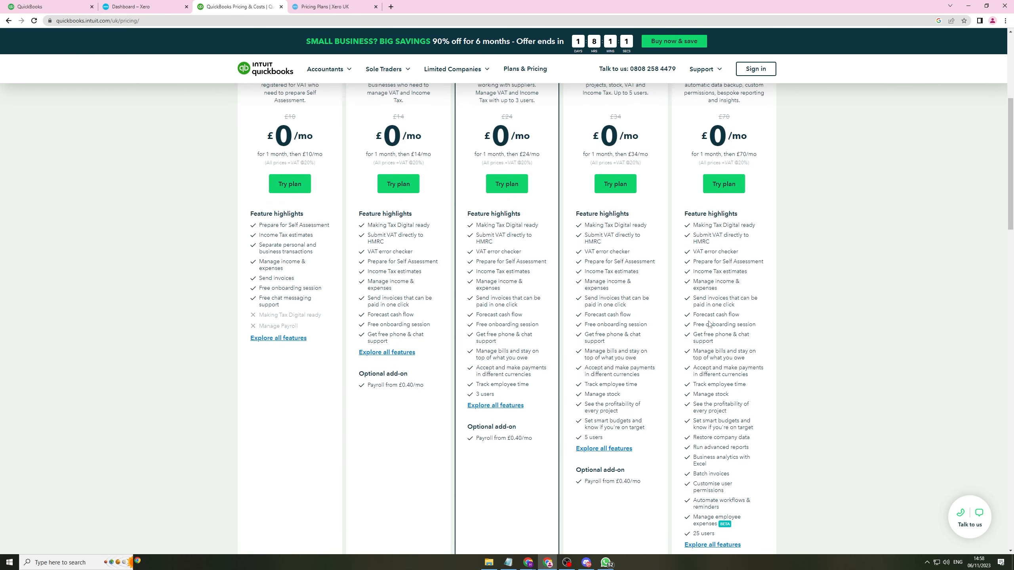
scroll(708, 324, "down", 1)
scroll(679, 279, "up", 3)
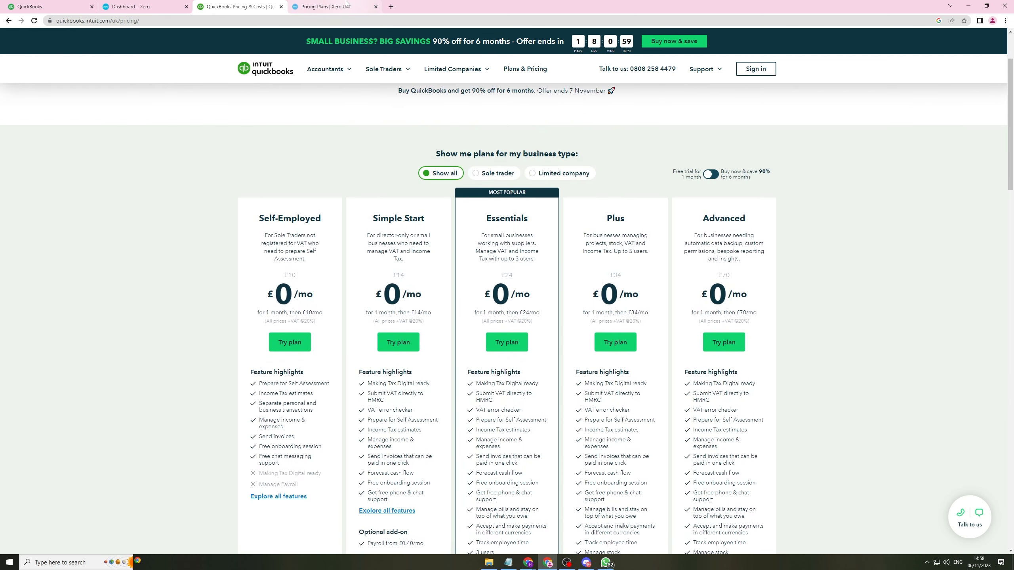
Check the optional extras and offer terms further down Xero's pricing page, and return to its plan prices
left_click(331, 6)
scroll(535, 339, "down", 12)
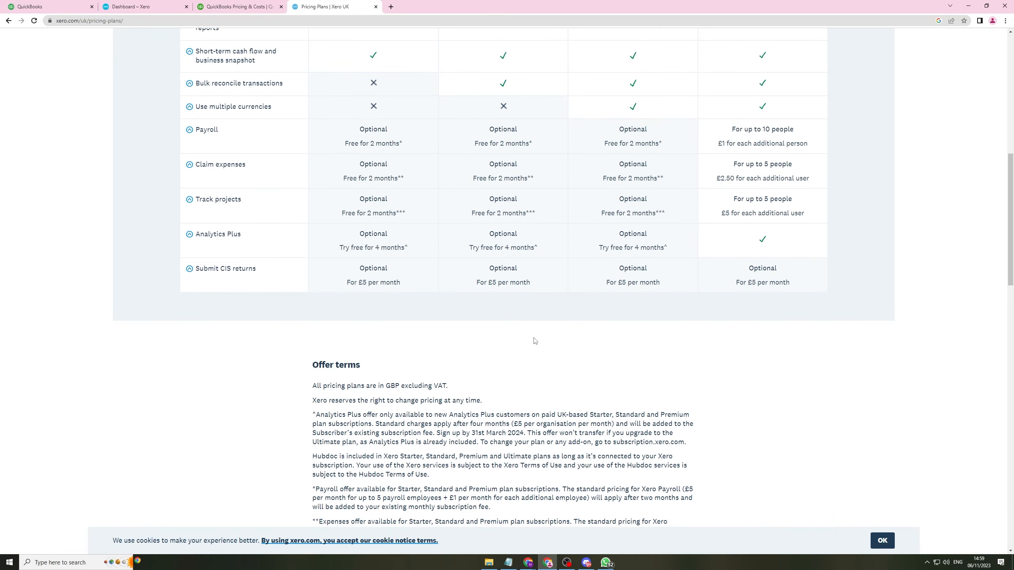
scroll(535, 340, "down", 5)
scroll(520, 251, "up", 20)
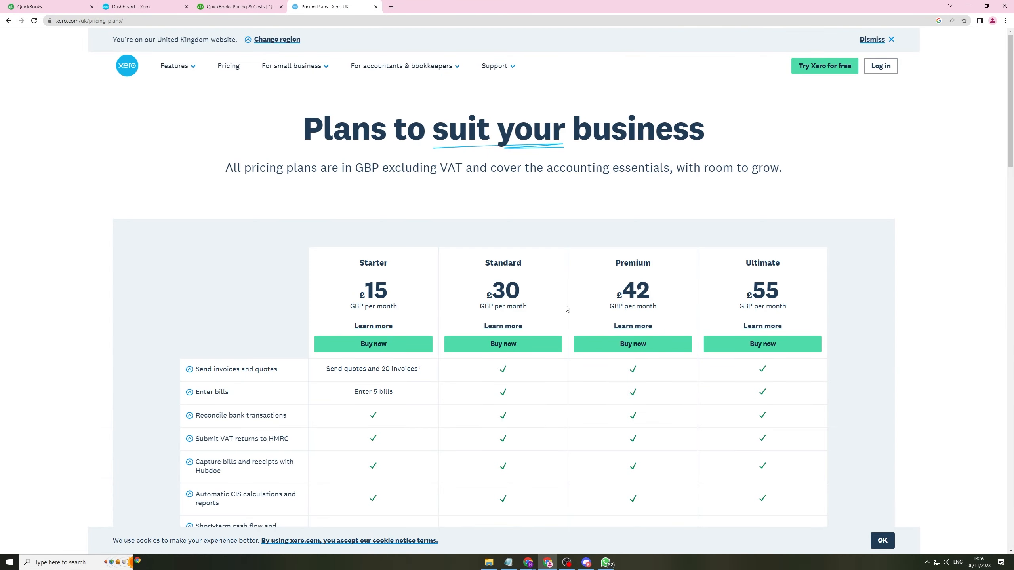
scroll(566, 305, "down", 1)
scroll(558, 318, "down", 3)
Go back to the QuickBooks company dashboard and look through its navigation sections, including Dashboards, Sales and Taxes
left_click(246, 7)
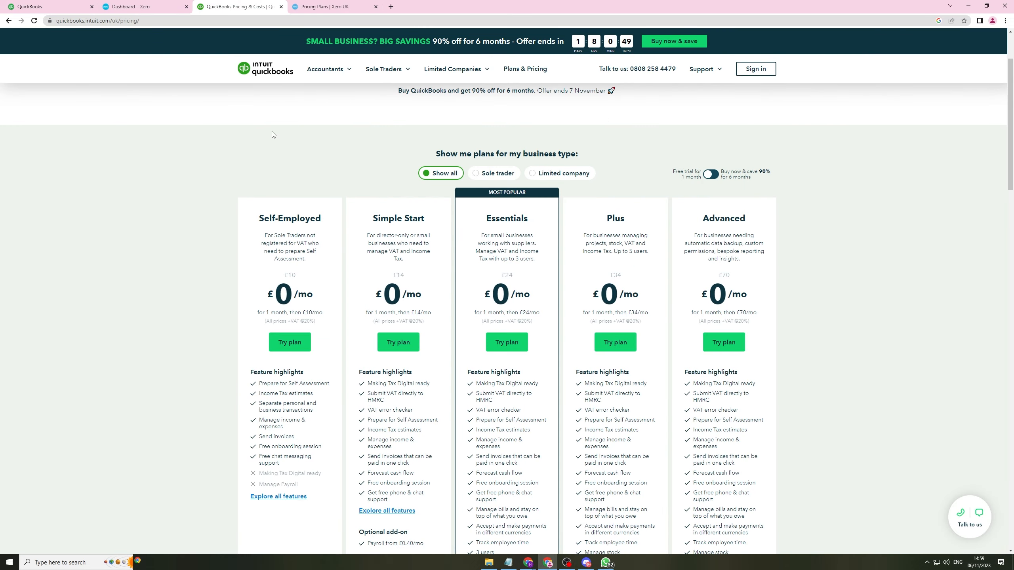
left_click(67, 5)
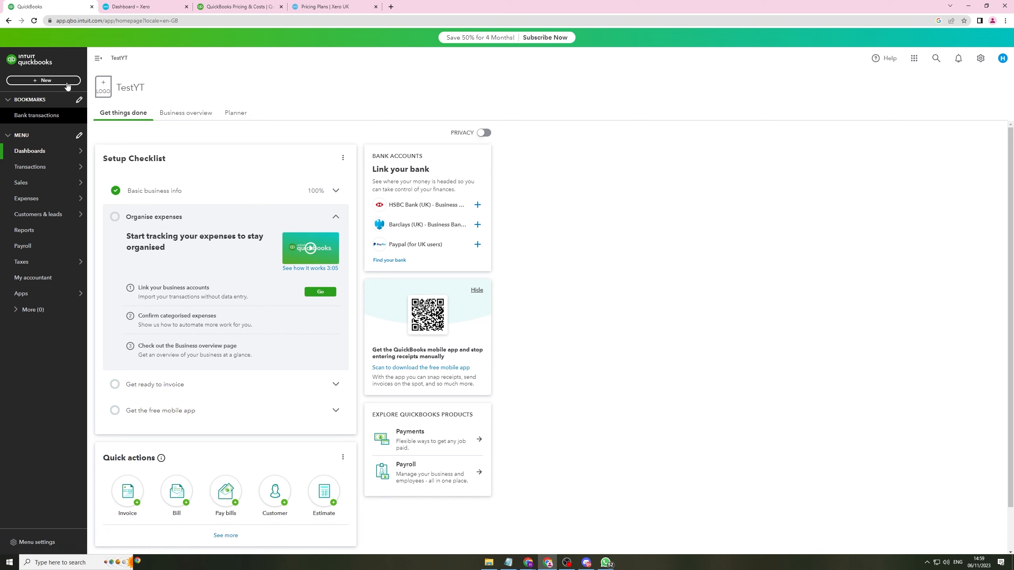
mouse_move(59, 169)
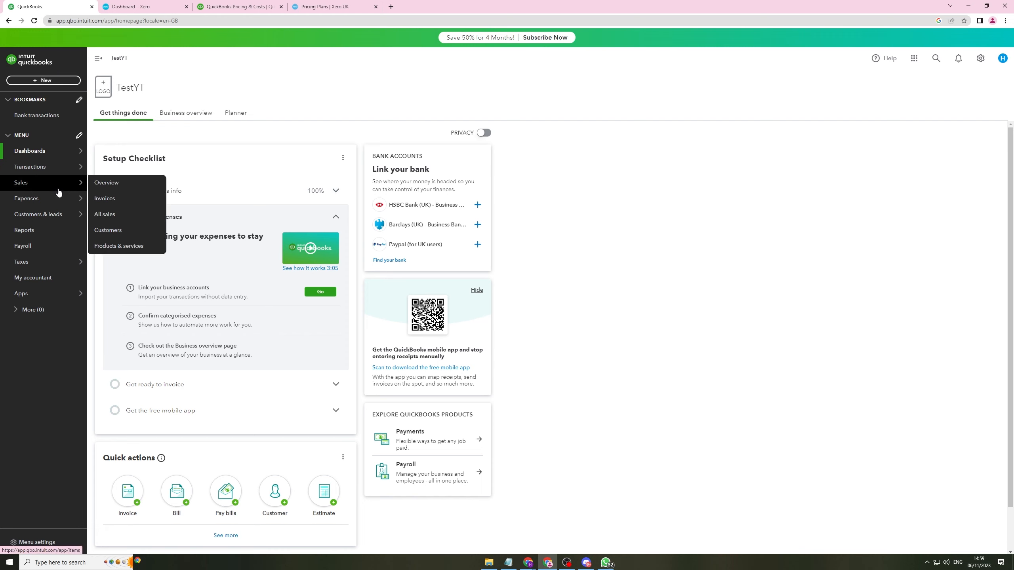
mouse_move(37, 148)
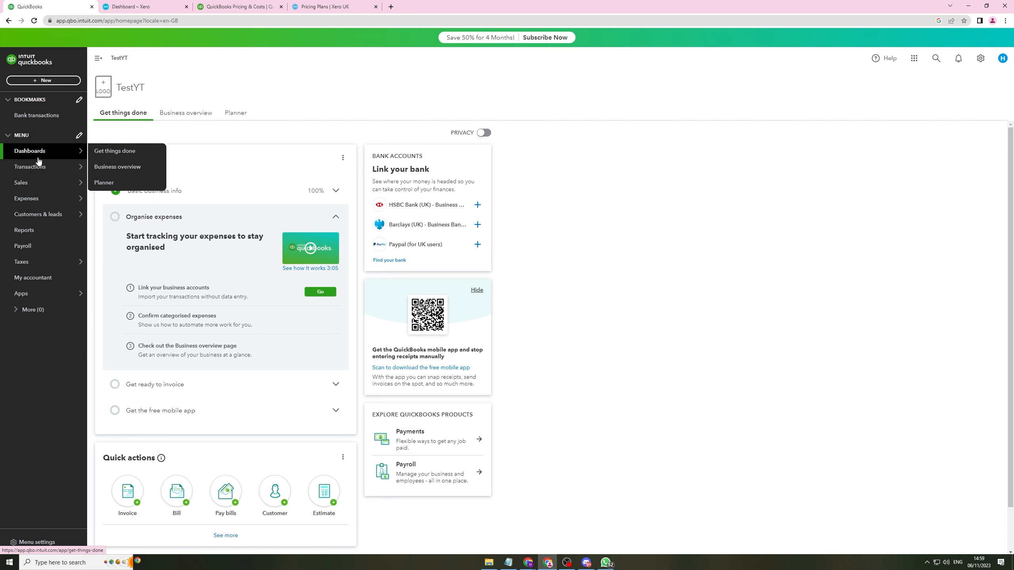
mouse_move(50, 206)
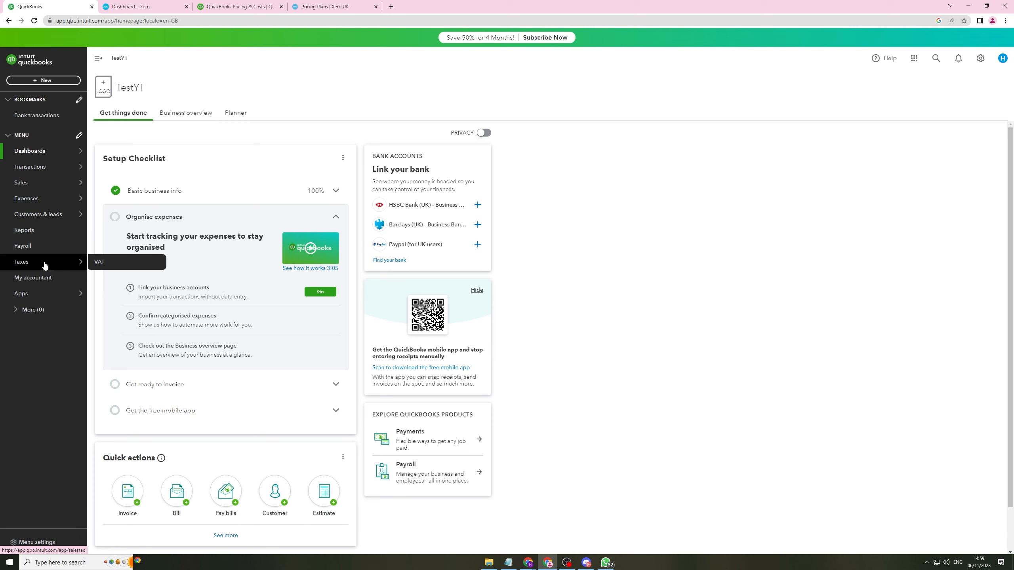
Look over the Apps section and the Setup Checklist on the QuickBooks dashboard, down to the quick actions
mouse_move(42, 295)
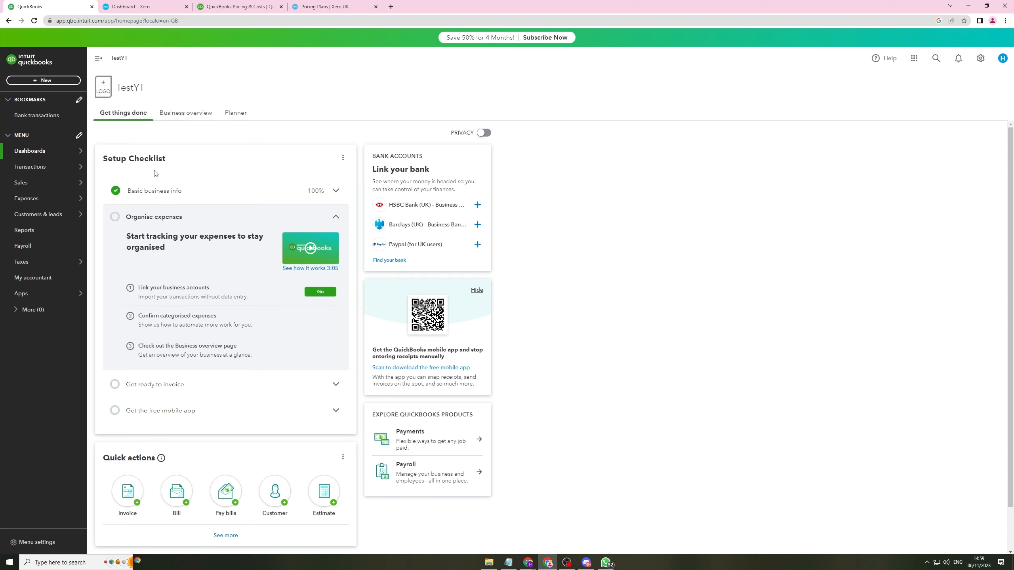
left_click_drag(118, 157, 154, 159)
left_click(222, 162)
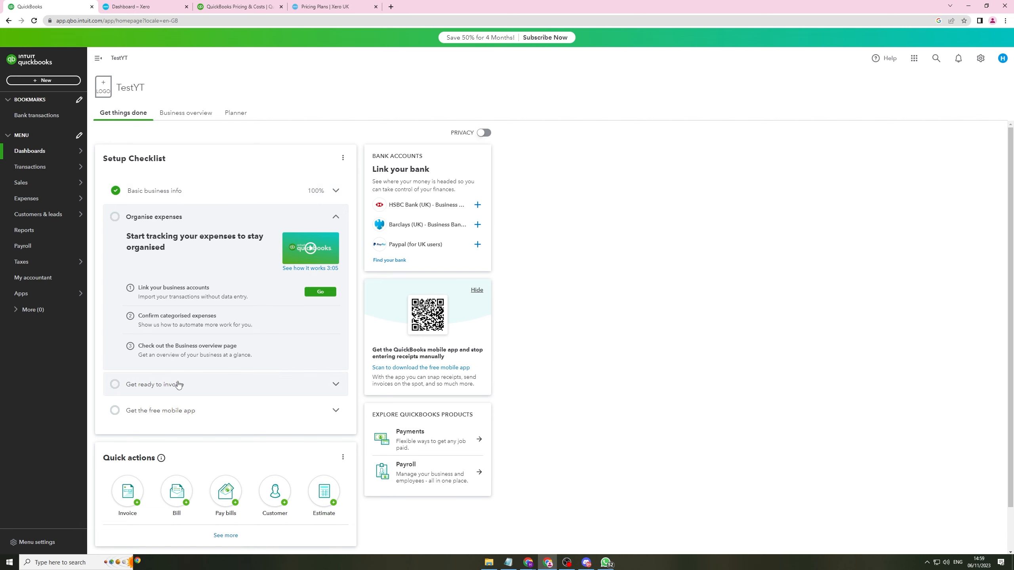
scroll(247, 403, "down", 1)
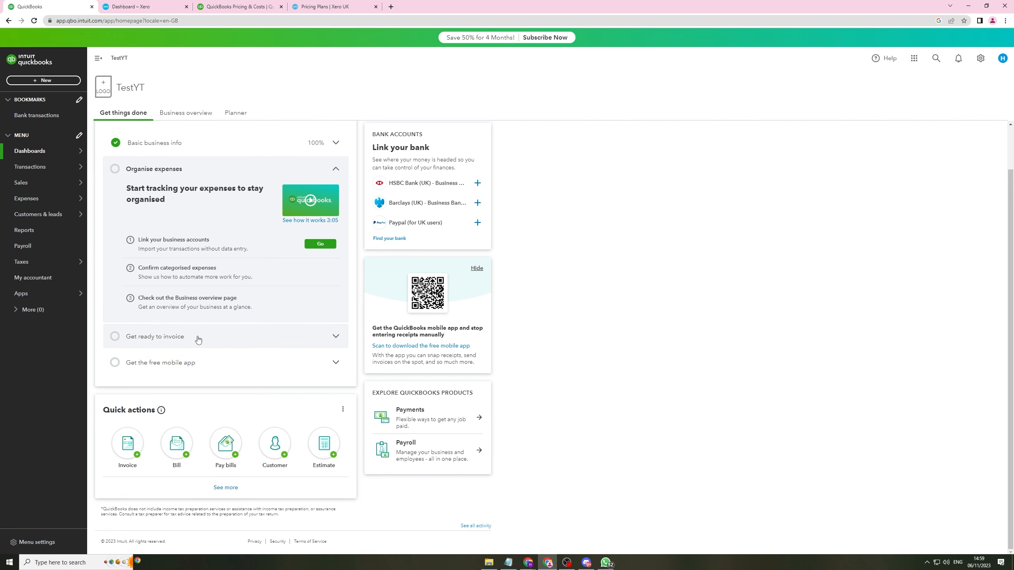
Switch to the Xero dashboard, look through its Setup Guide, and close the guide
left_click(142, 3)
left_click(59, 70)
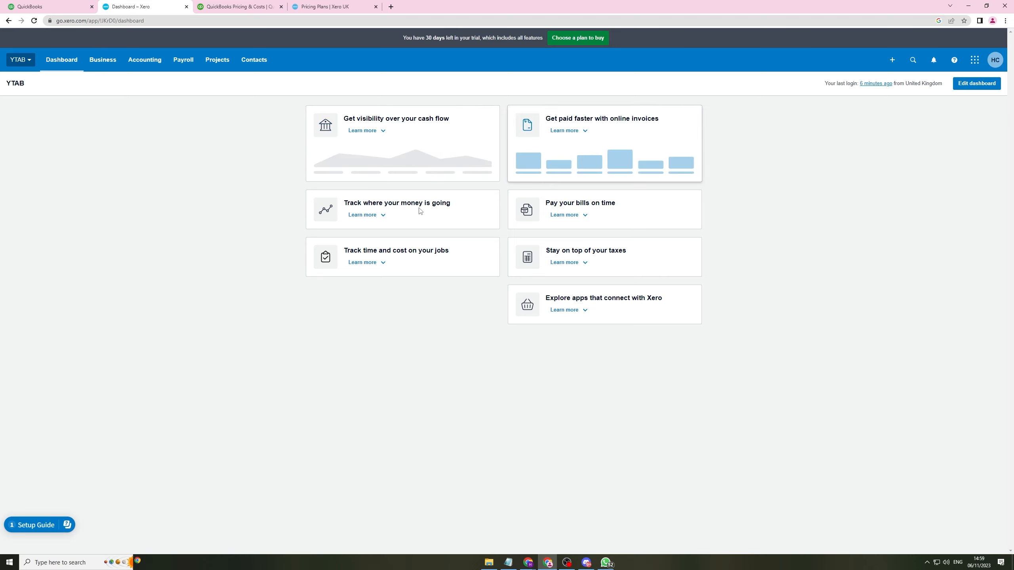
left_click(40, 525)
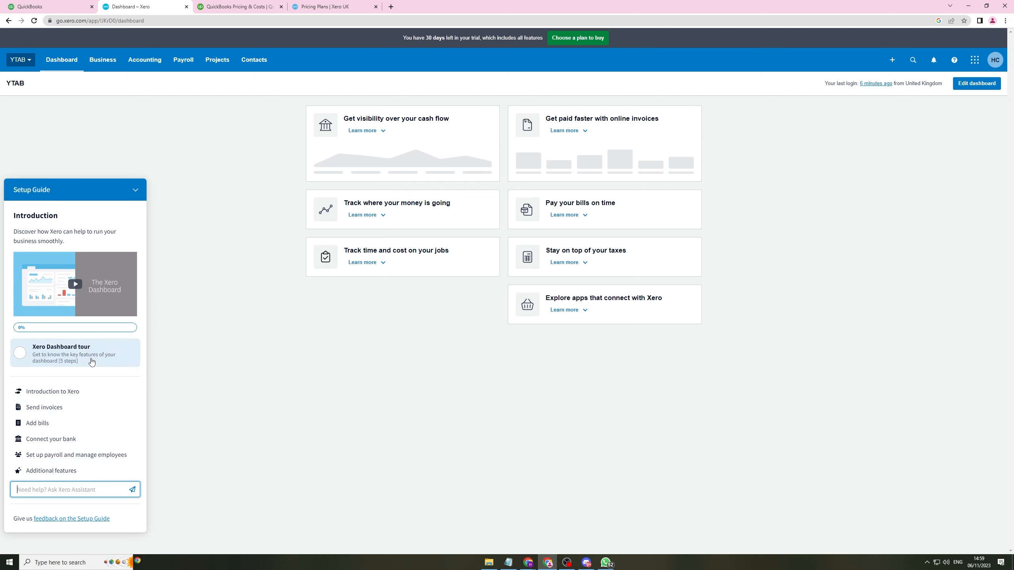
left_click(136, 195)
Compare the layouts of the QuickBooks and Xero dashboards, ending on the Xero dashboard
left_click(62, 4)
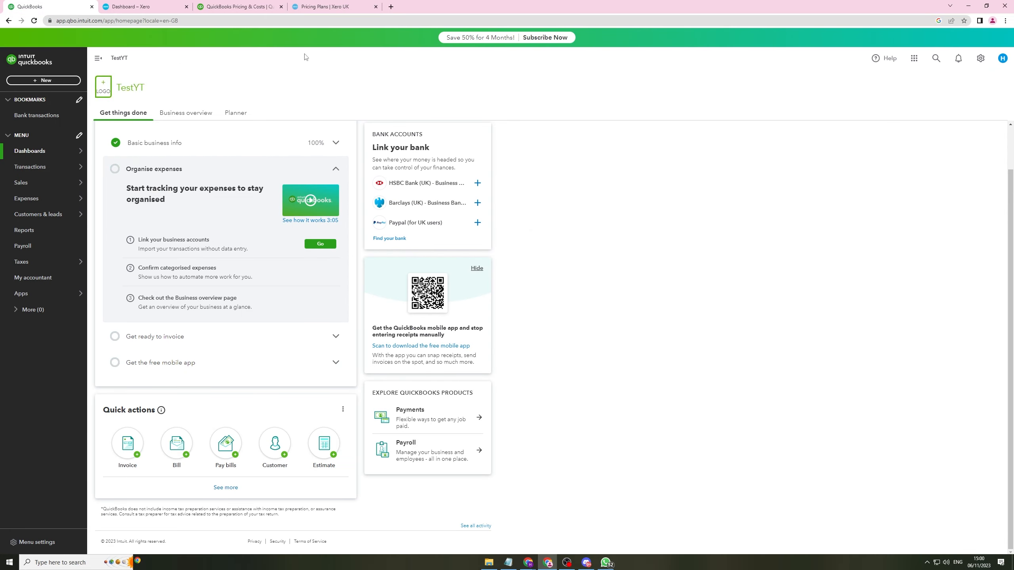
left_click(128, 4)
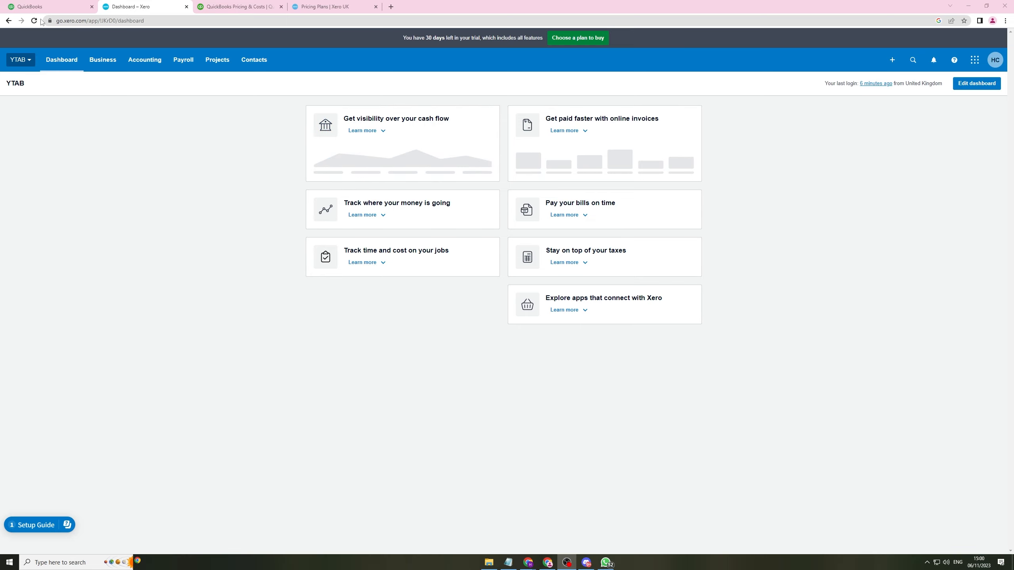
left_click(47, 6)
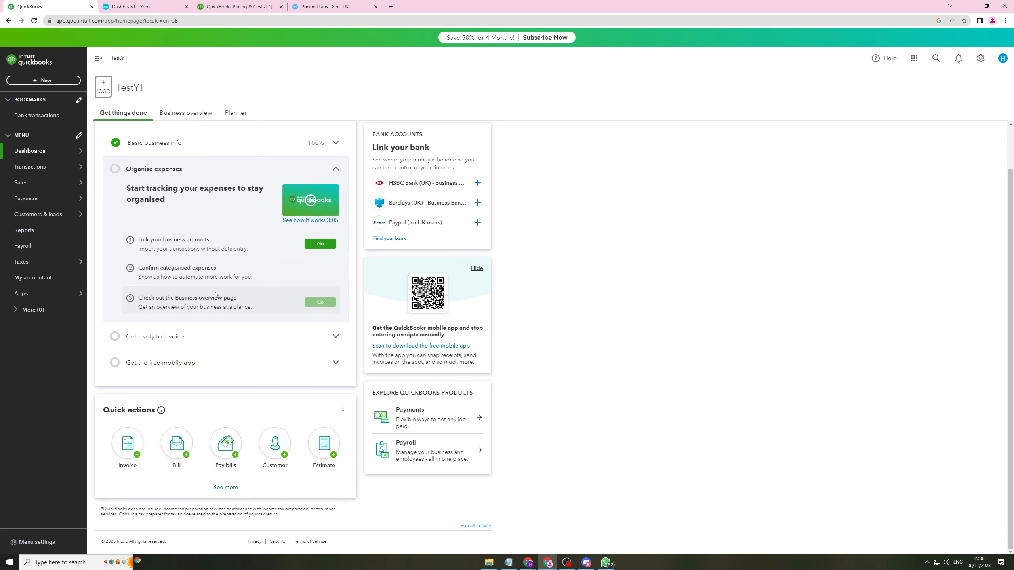
left_click(162, 4)
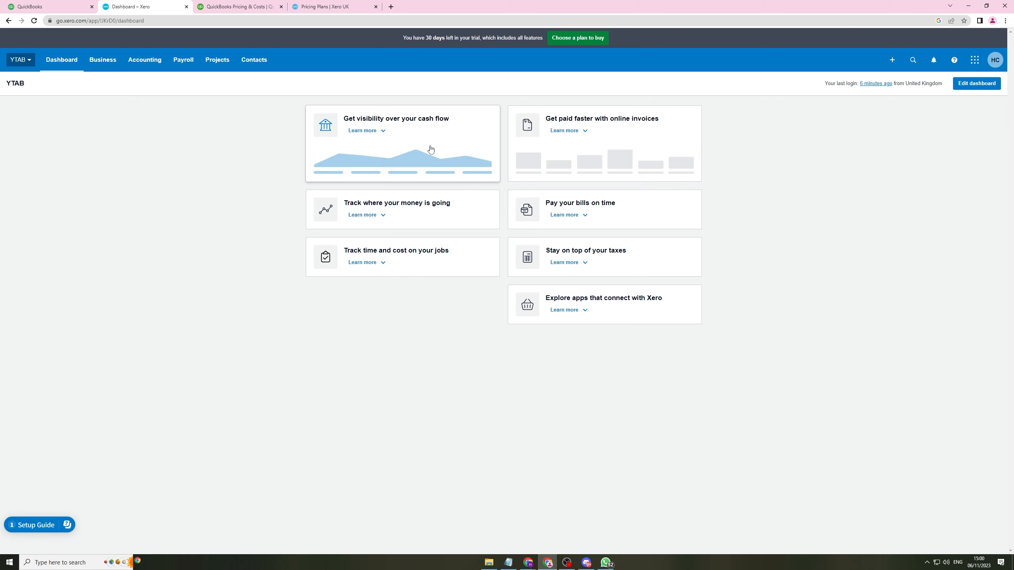
Preview the sample widgets for cash flow visibility and online invoices on the Xero dashboard
left_click(419, 138)
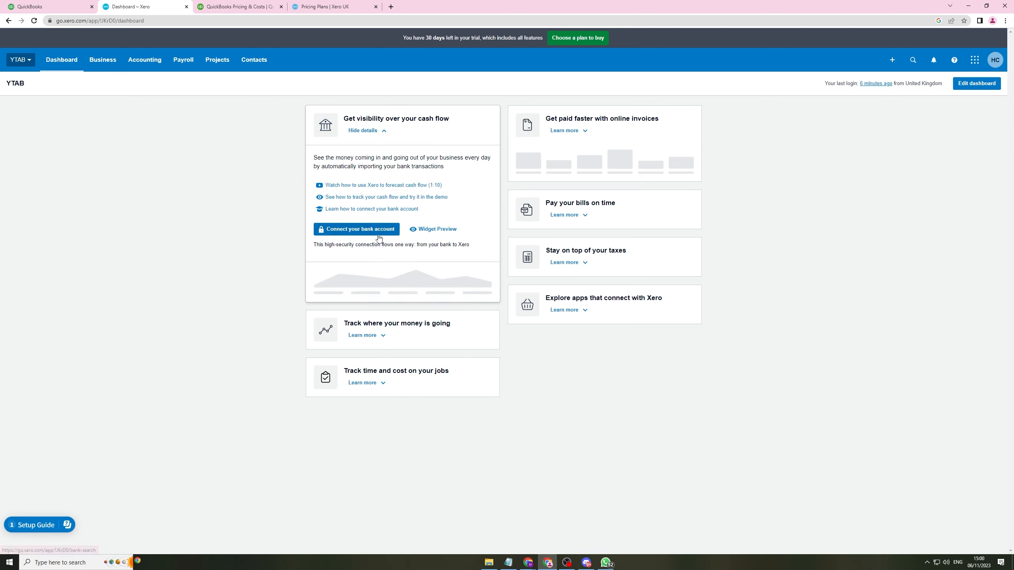
left_click(439, 229)
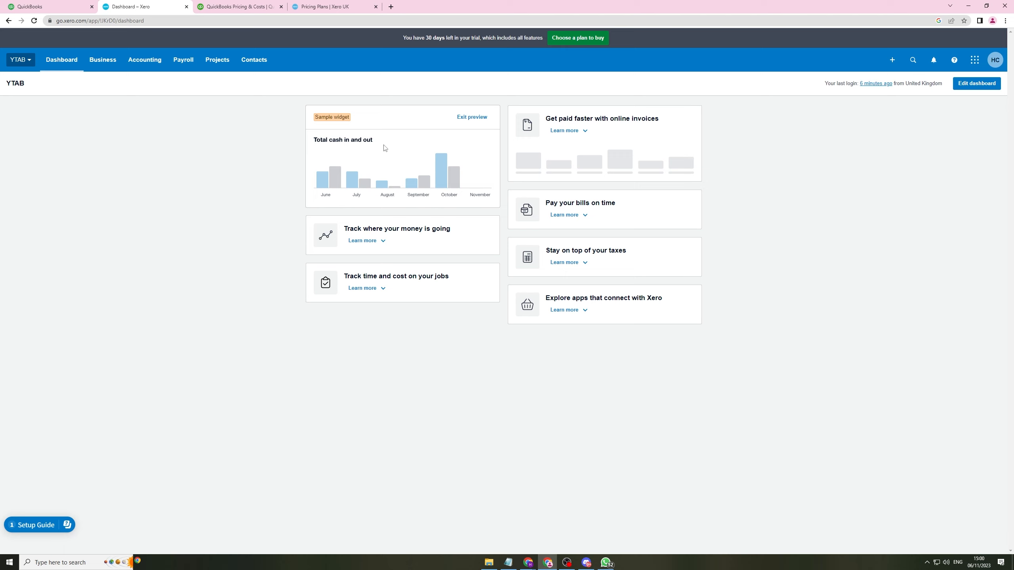
left_click(578, 131)
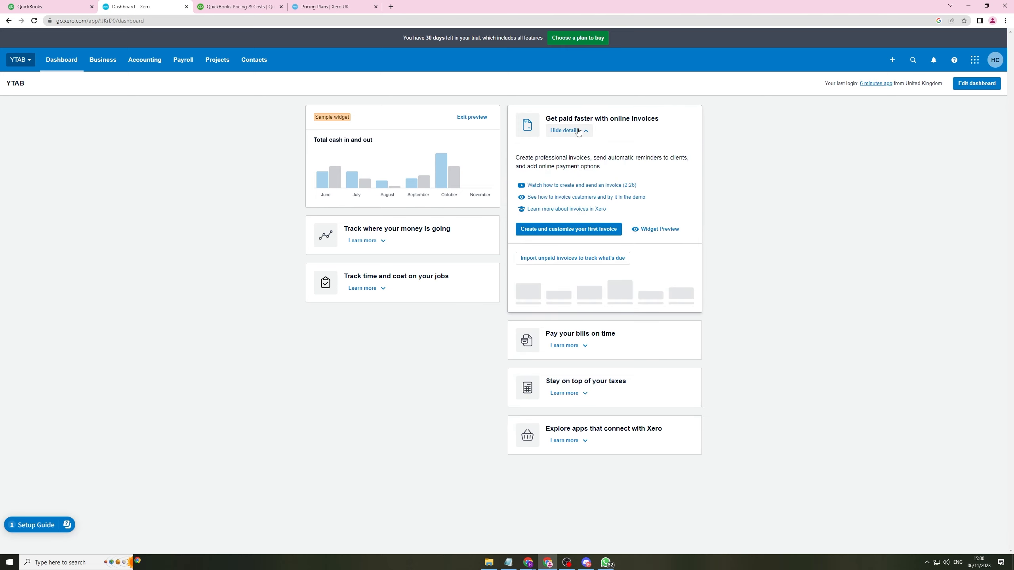
left_click(638, 228)
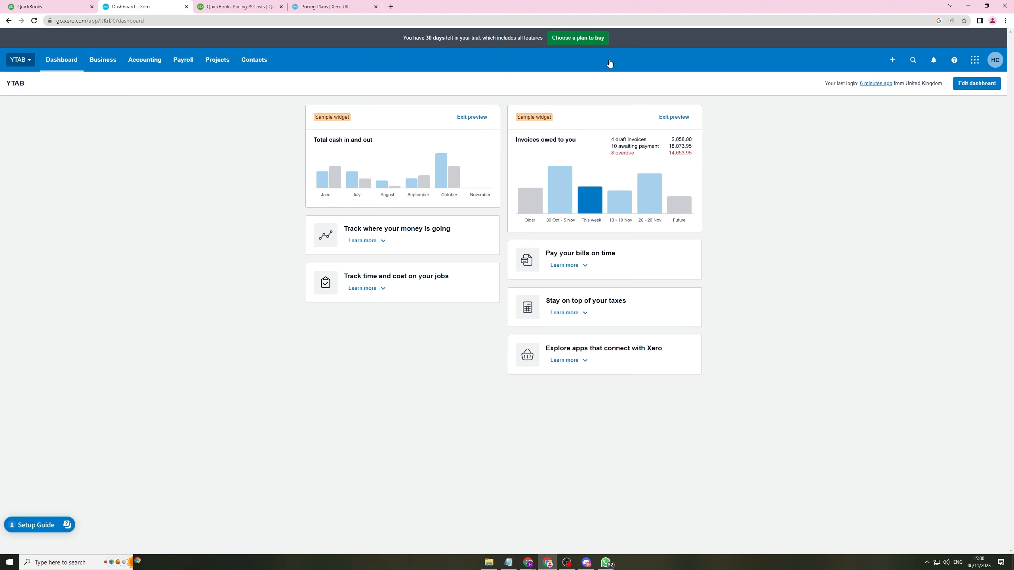
Preview the money tracking and bill payment widgets, and expand the details on tracking job time and cost
left_click(407, 249)
left_click(447, 327)
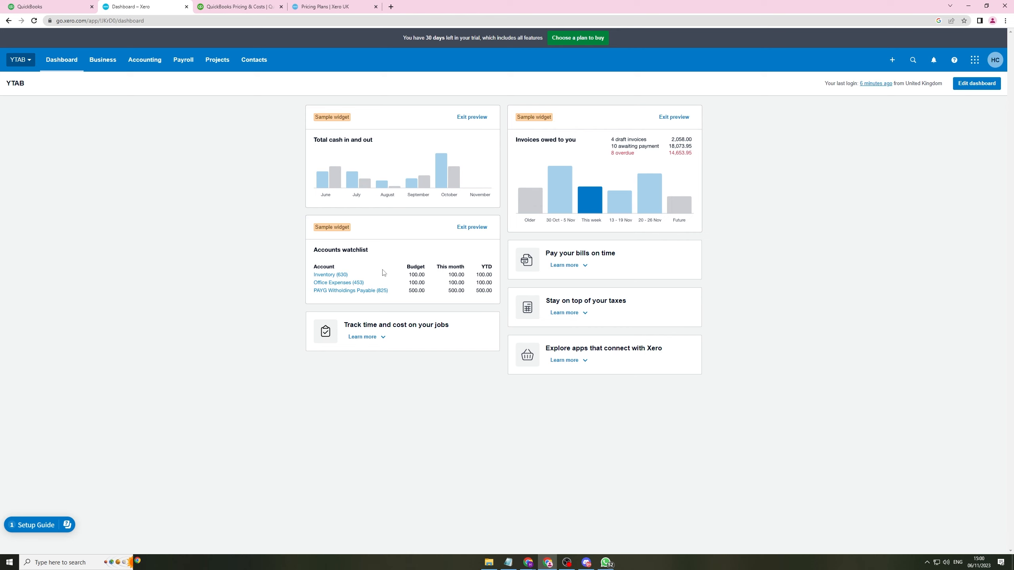
left_click(401, 337)
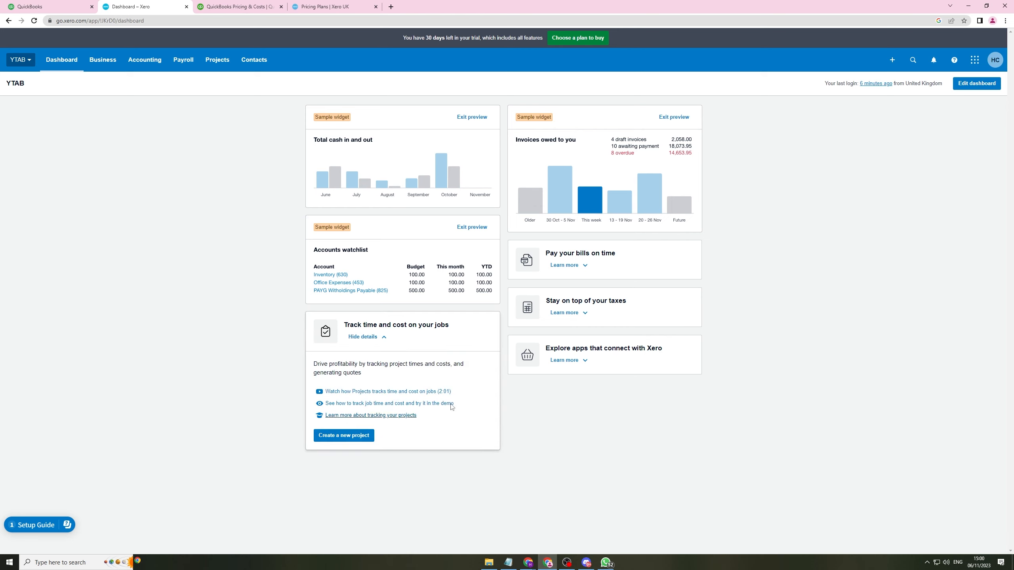
left_click(598, 268)
left_click(595, 364)
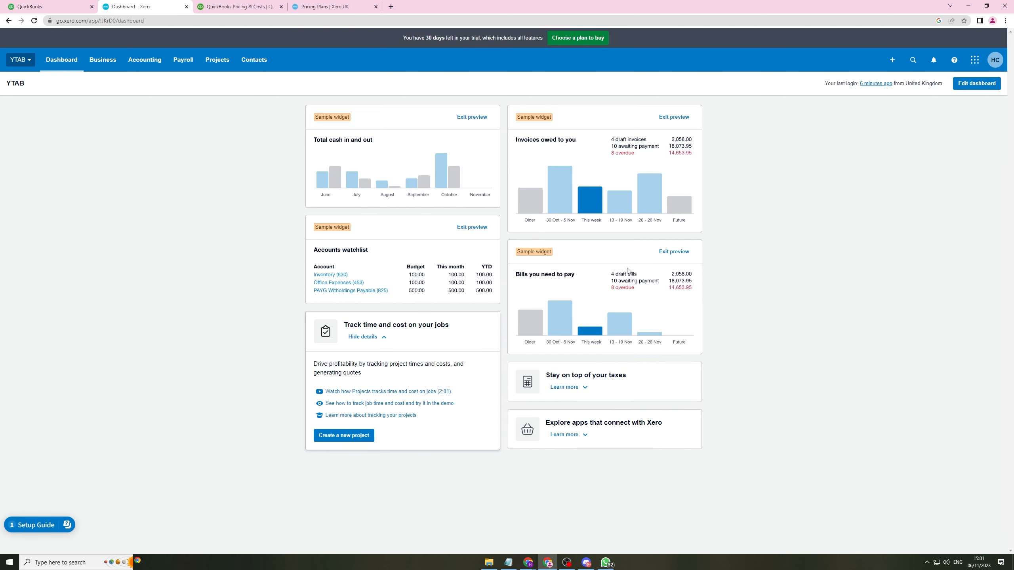
Preview the tax widget and review the recommended apps that connect with Xero
left_click(627, 370)
scroll(634, 437, "down", 1)
left_click(598, 450)
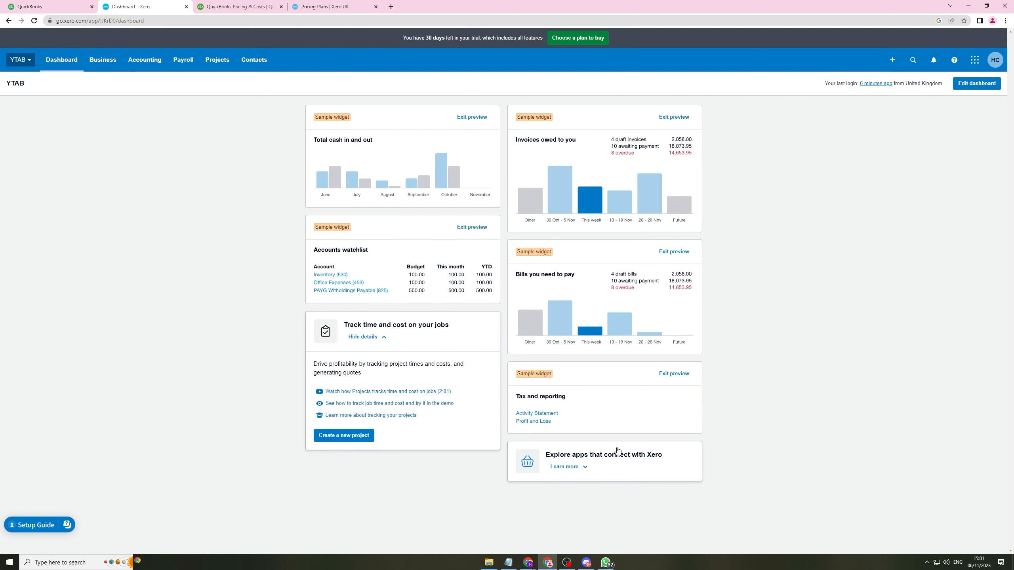
left_click(657, 471)
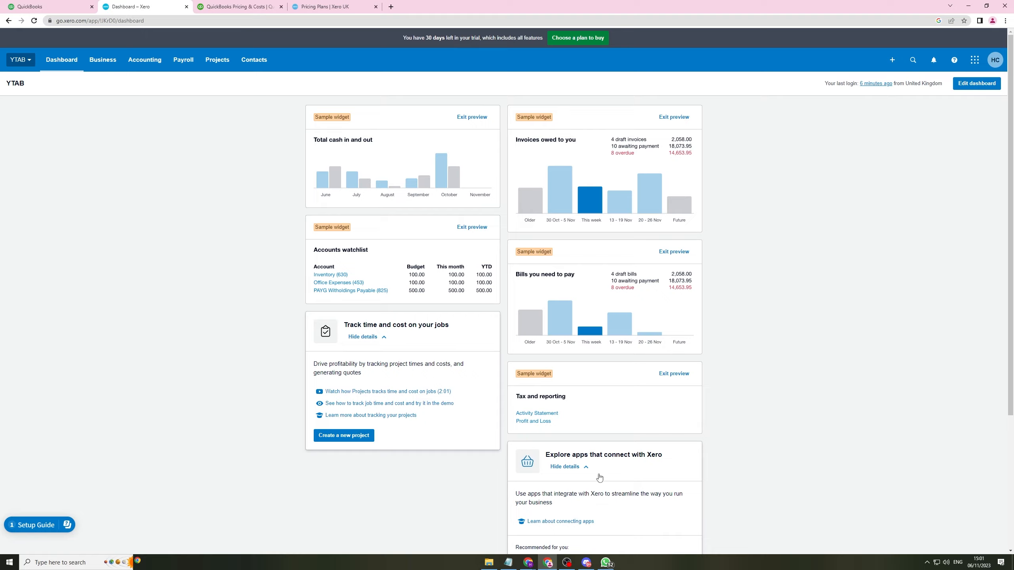
scroll(663, 476, "down", 5)
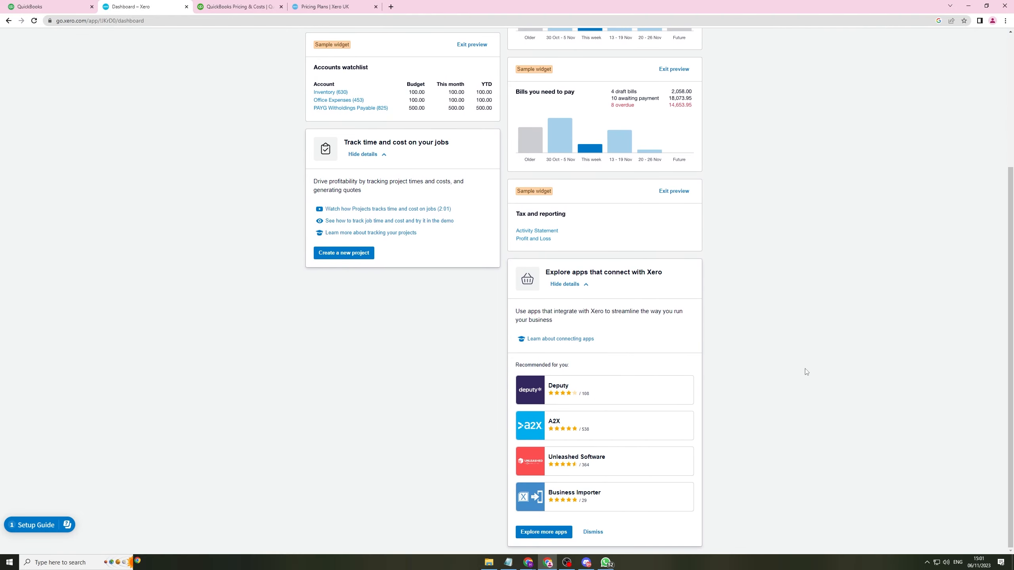
scroll(804, 369, "up", 5)
Open the Invoices list in Xero, check its draft and full views, and start a new invoice
left_click(102, 59)
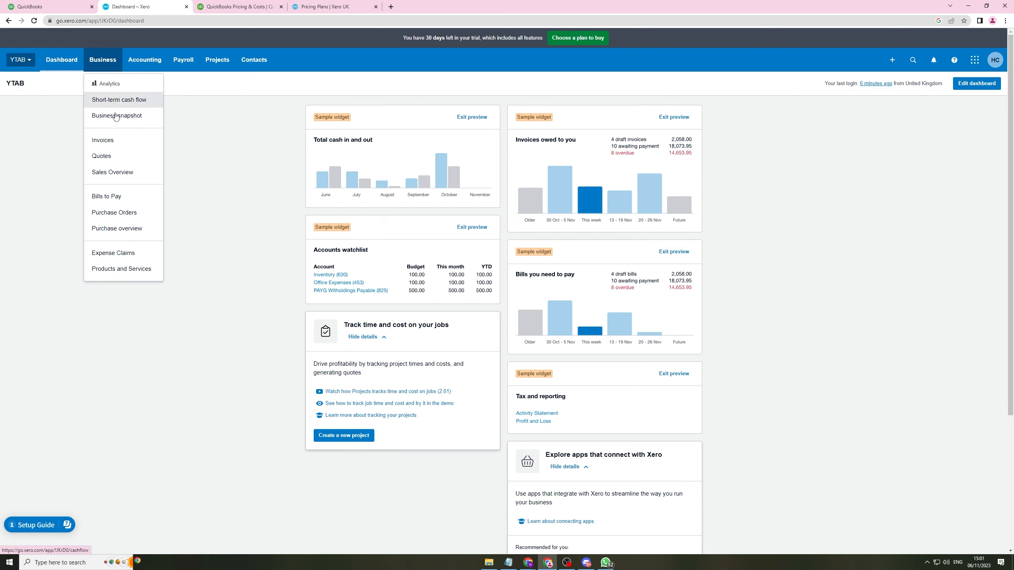
left_click(103, 140)
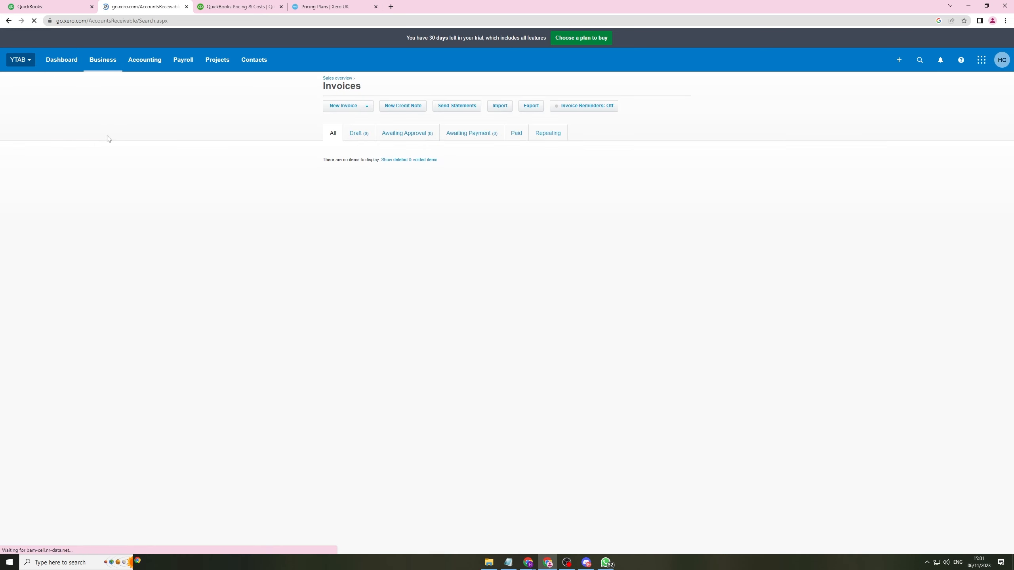
left_click(359, 134)
left_click(333, 134)
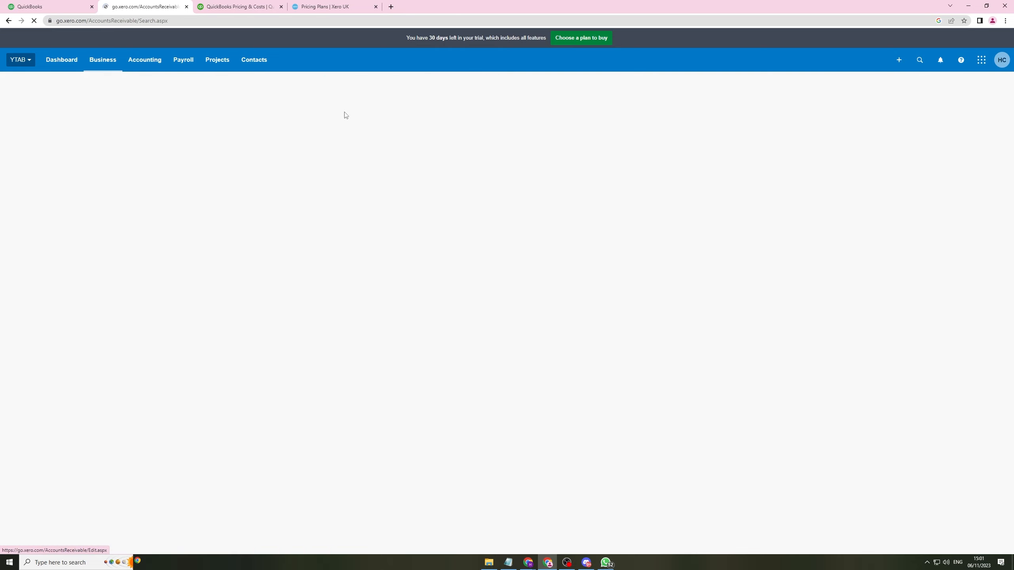
left_click(336, 106)
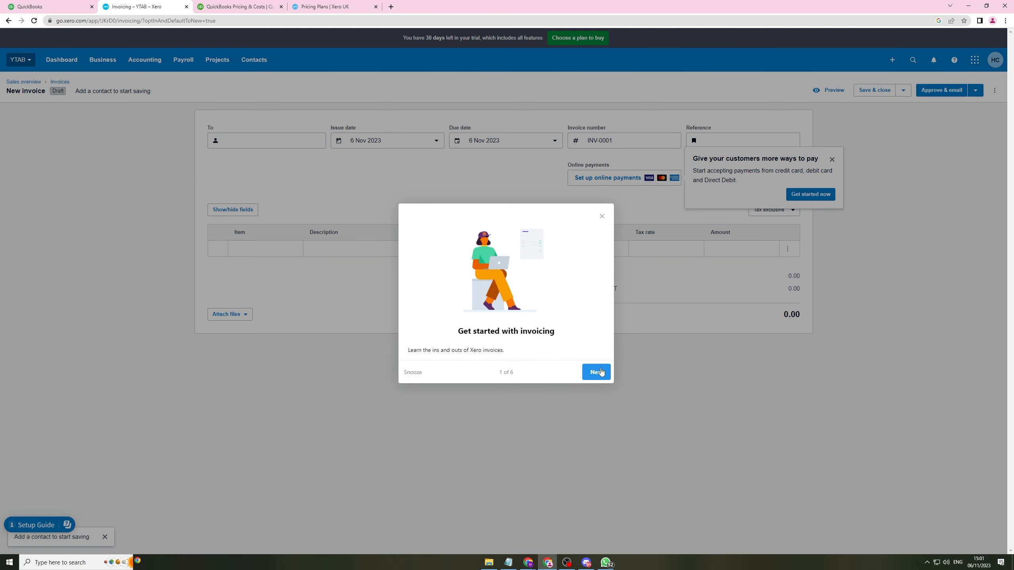
Dismiss the invoicing introduction and the customer payments prompt while checking the new invoice's contact, date and number fields
left_click(596, 373)
left_click(308, 183)
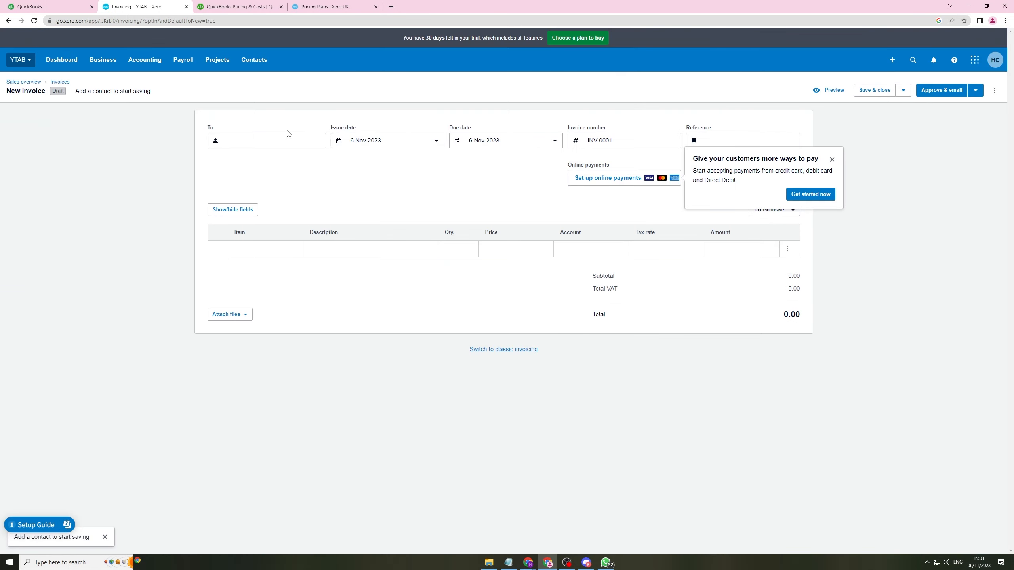
left_click(258, 139)
left_click(386, 138)
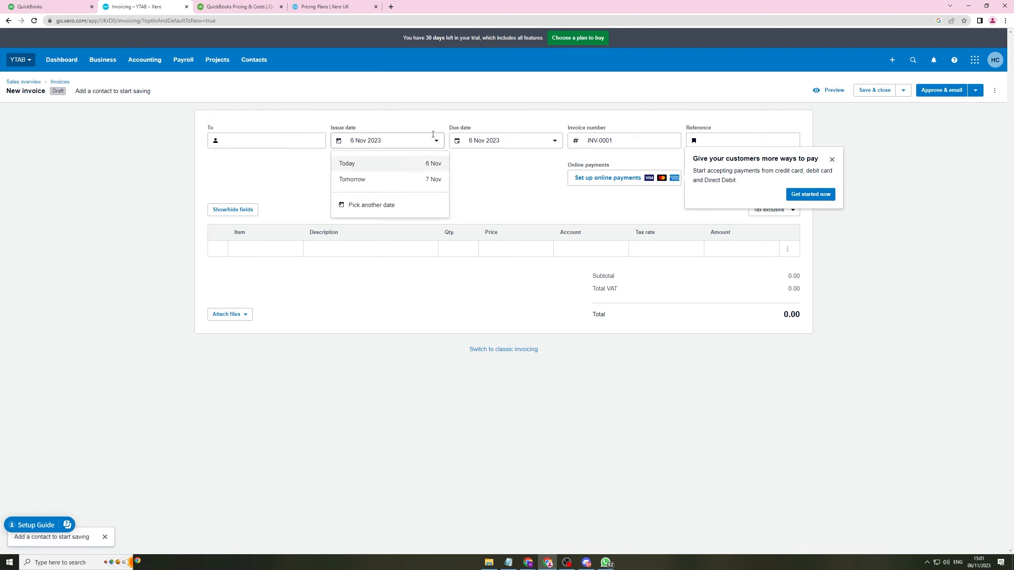
left_click(491, 121)
left_click(643, 137)
left_click(831, 159)
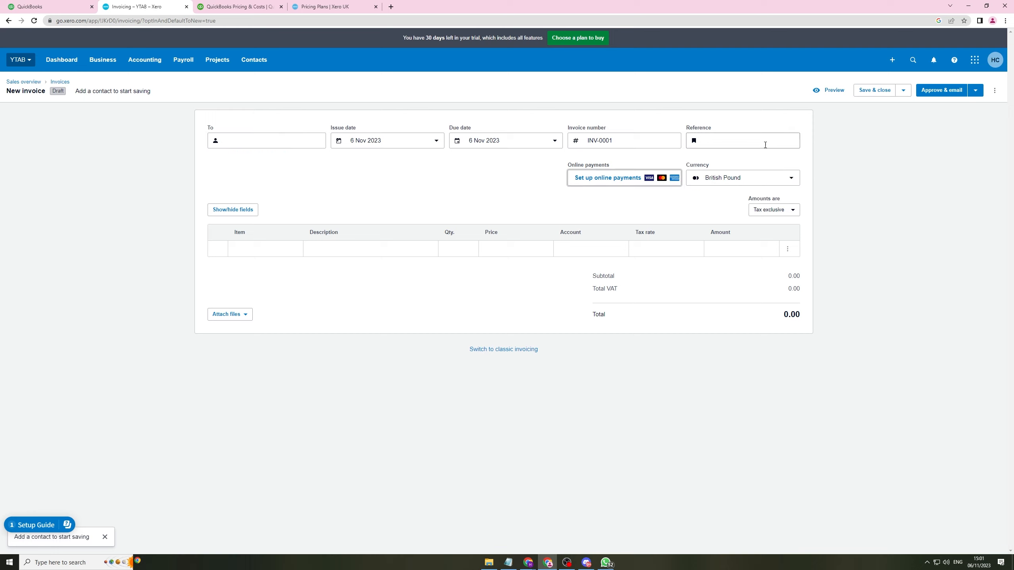
Check the invoice's reference field and online payments setup, and close the contact request dialog
left_click(766, 142)
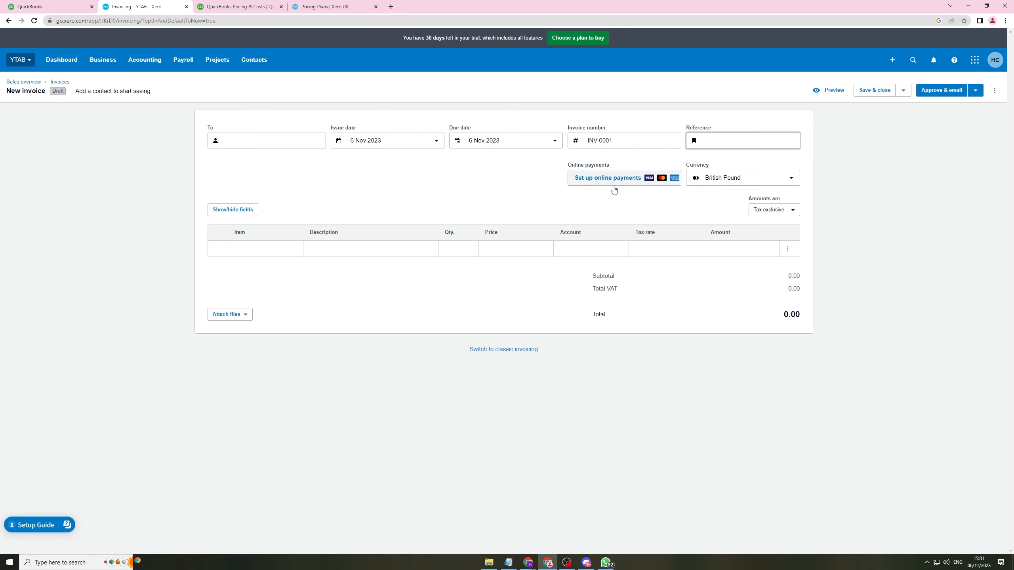
left_click(614, 190)
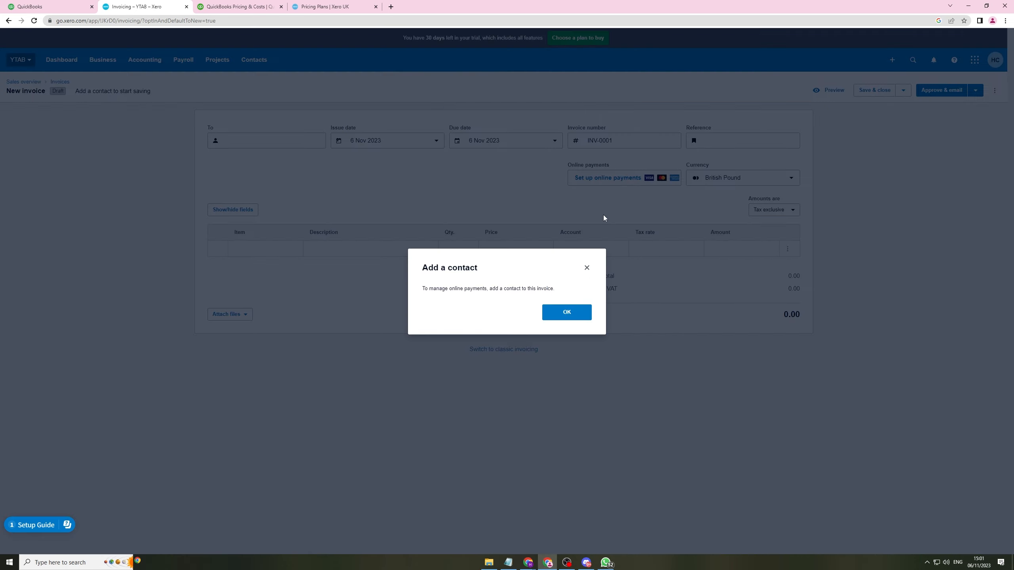
left_click(587, 268)
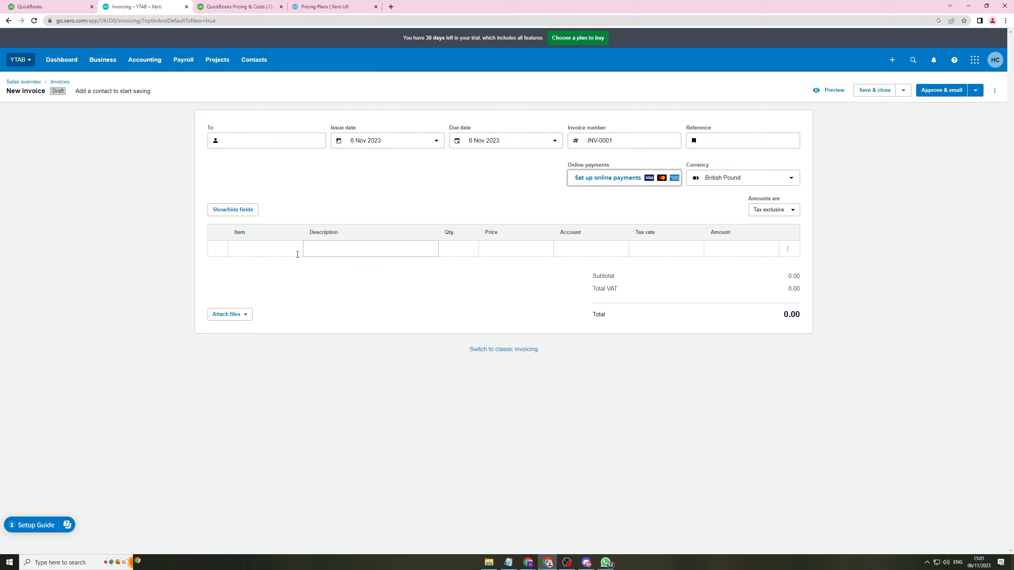
Try to fill the first invoice line with the item Marketing and a description beginning "Facebo"
left_click(271, 242)
type("Marketi")
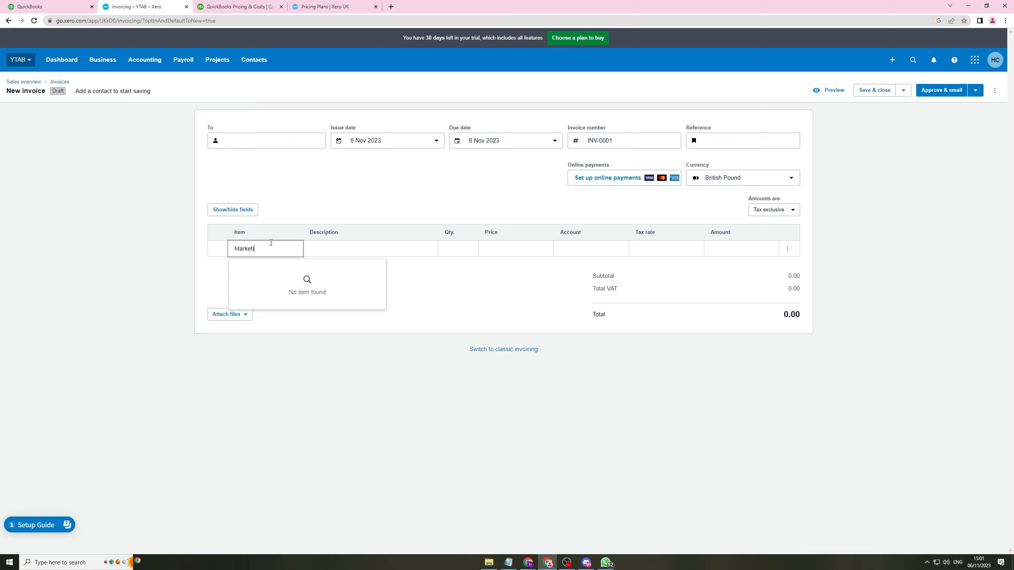
key("ctrl+a")
type("mA")
key("Tab")
type("F")
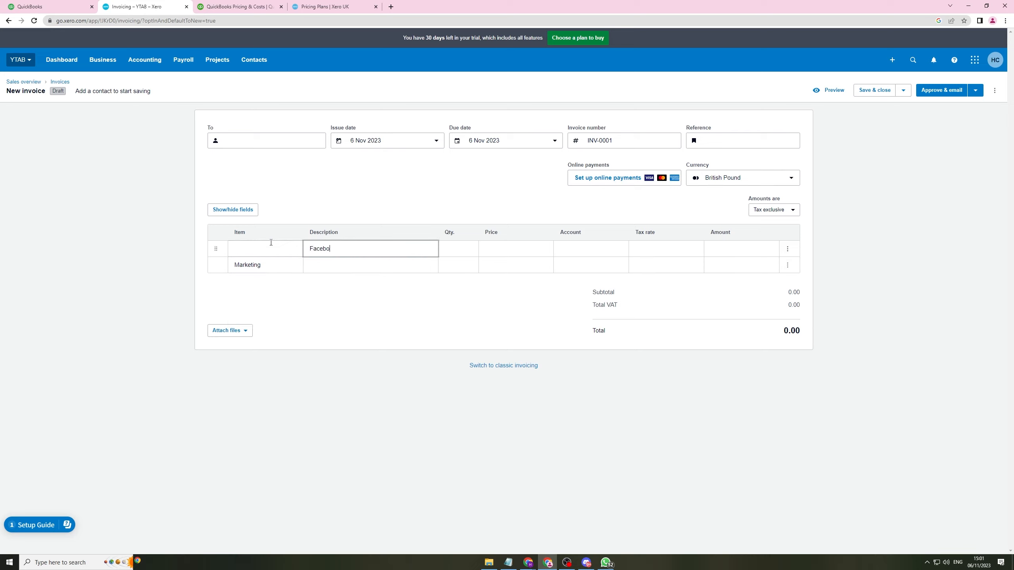
left_click(331, 264)
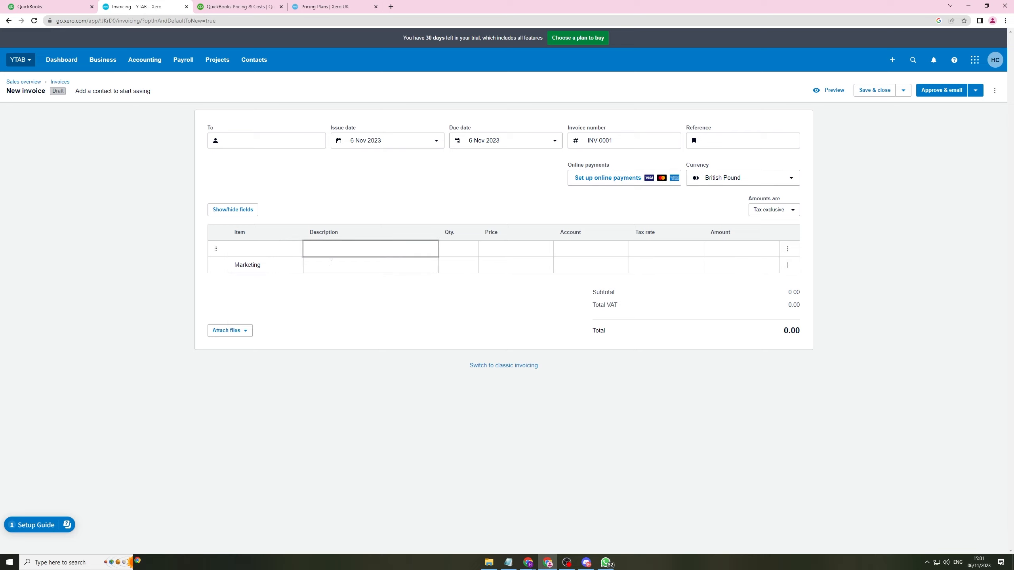
Set the first invoice line's price to 700
left_click(523, 247)
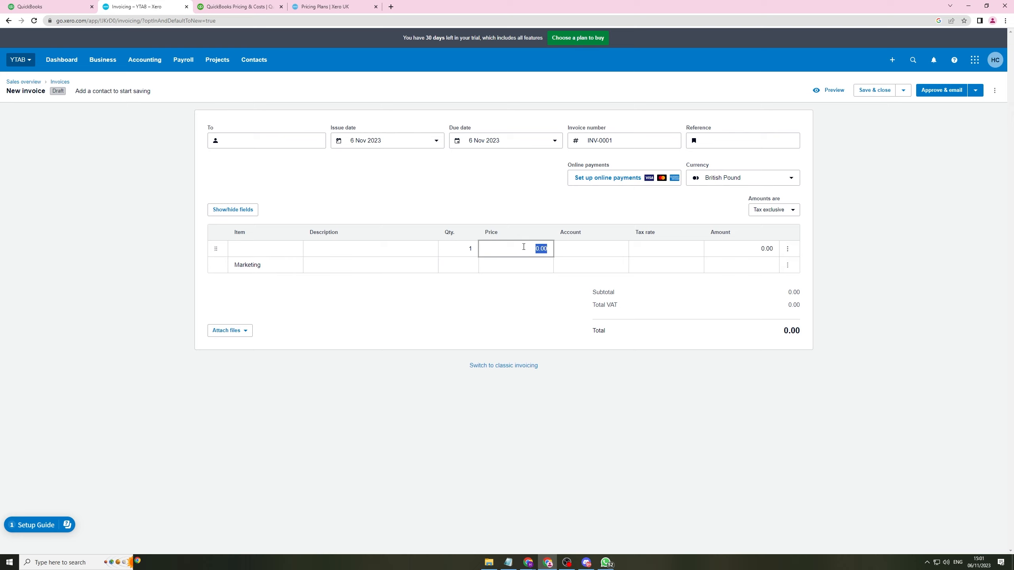
type("700")
left_click(535, 295)
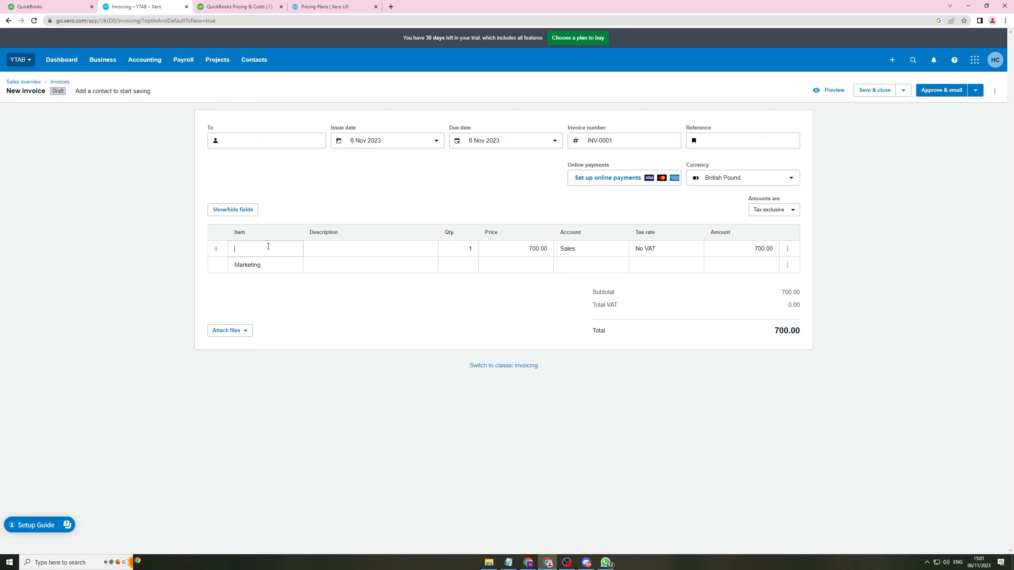
Try to set the first line's item by searching for "mark", and clear the entry
left_click(289, 254)
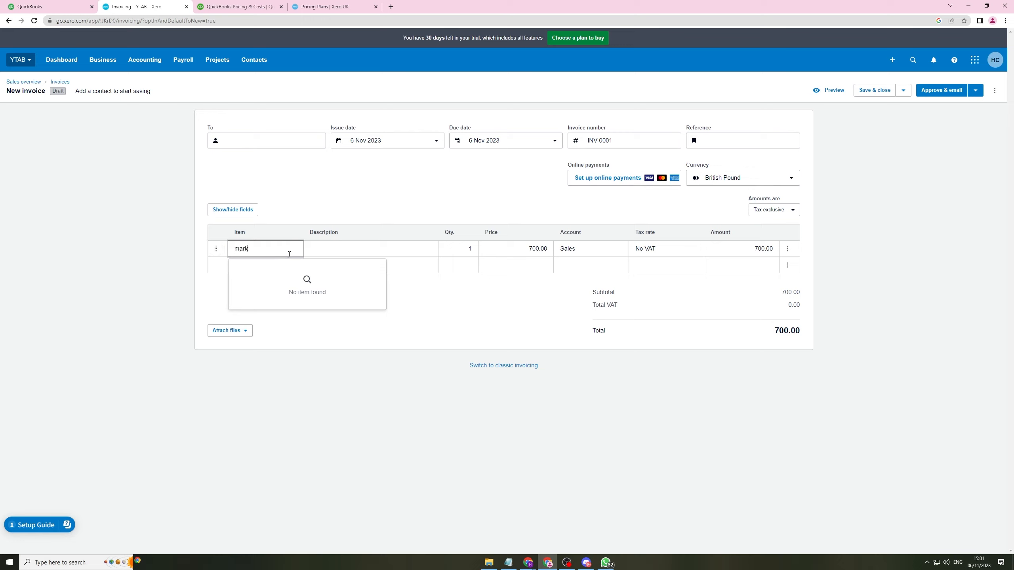
type("mark")
key("ctrl+a")
key("BackSpace")
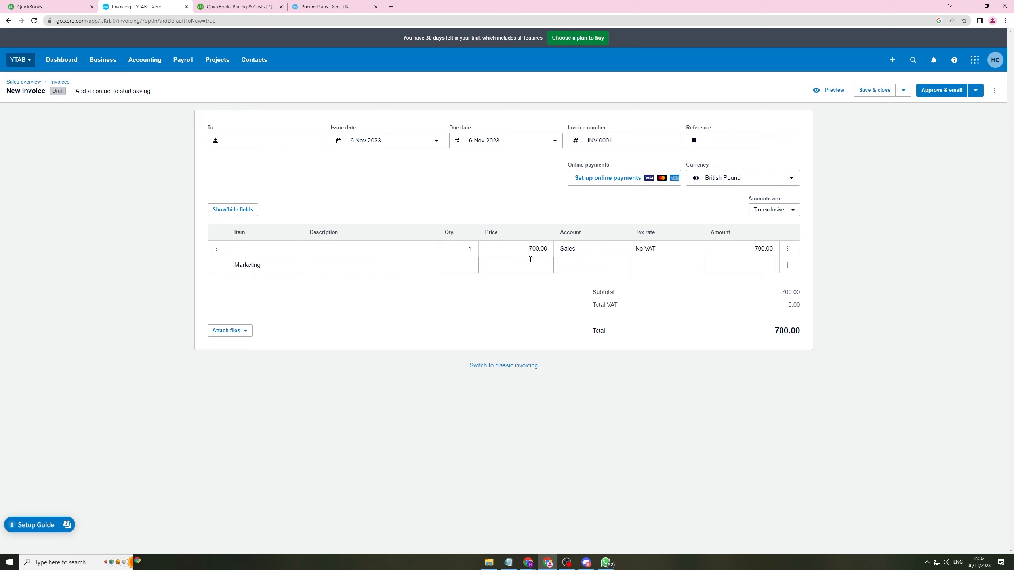
Add a second invoice line with quantity 1 and look through the account options for the first line
left_click(467, 263)
left_click(497, 310)
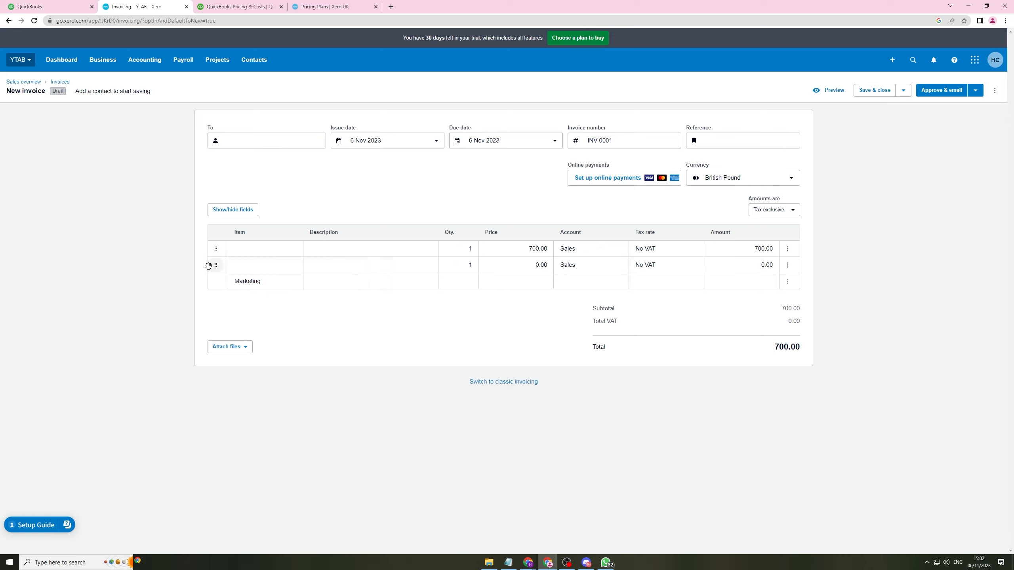
left_click(599, 248)
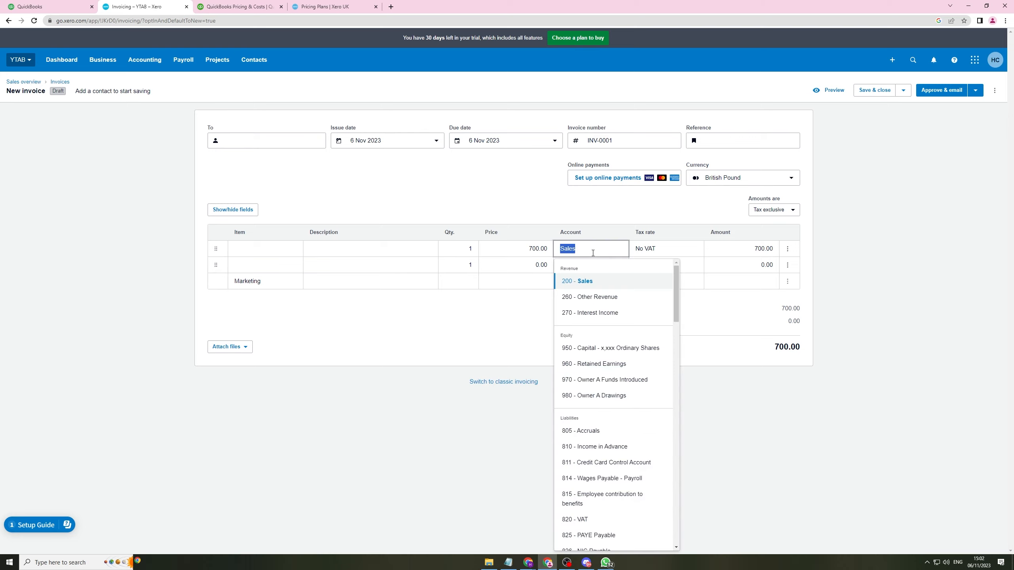
scroll(636, 373, "down", 1)
scroll(636, 375, "down", 5)
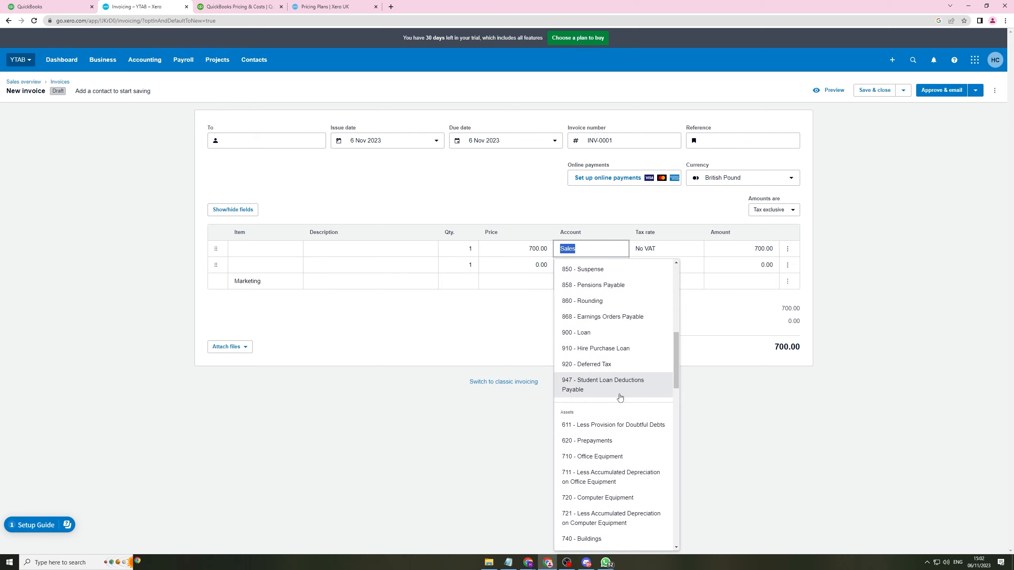
left_click(843, 372)
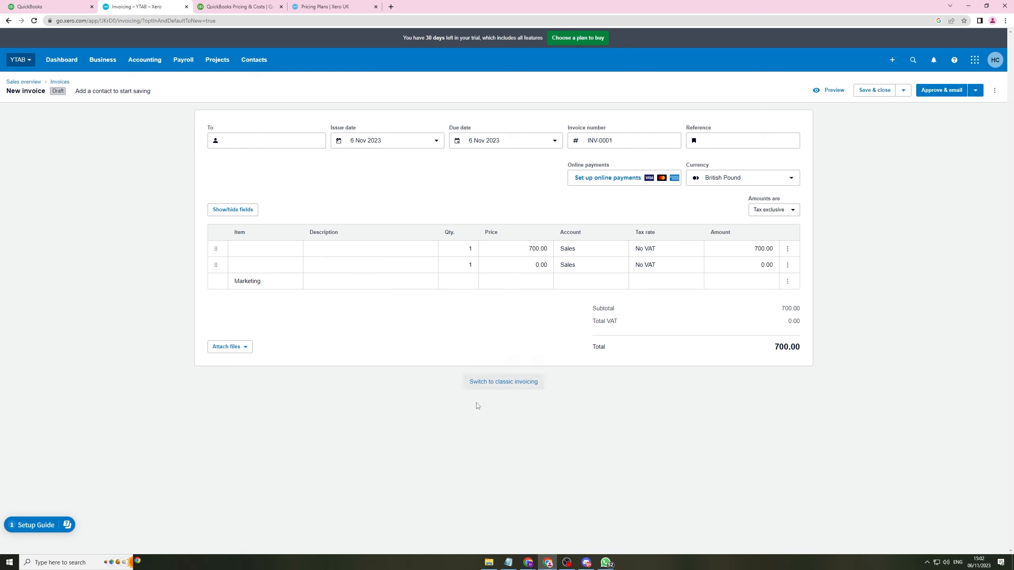
Preview the Xero invoice and close the preview
left_click(503, 381)
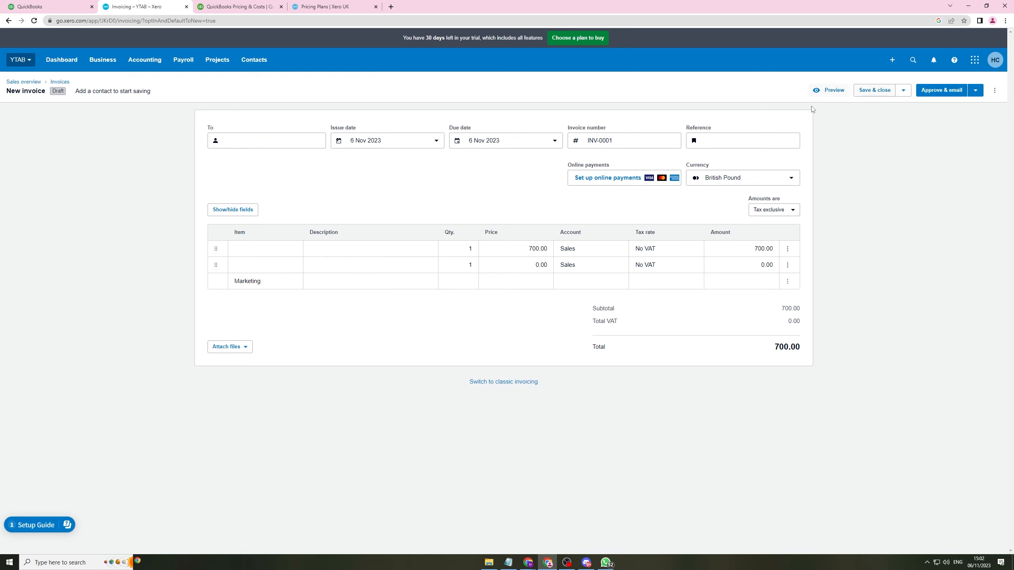
left_click(825, 90)
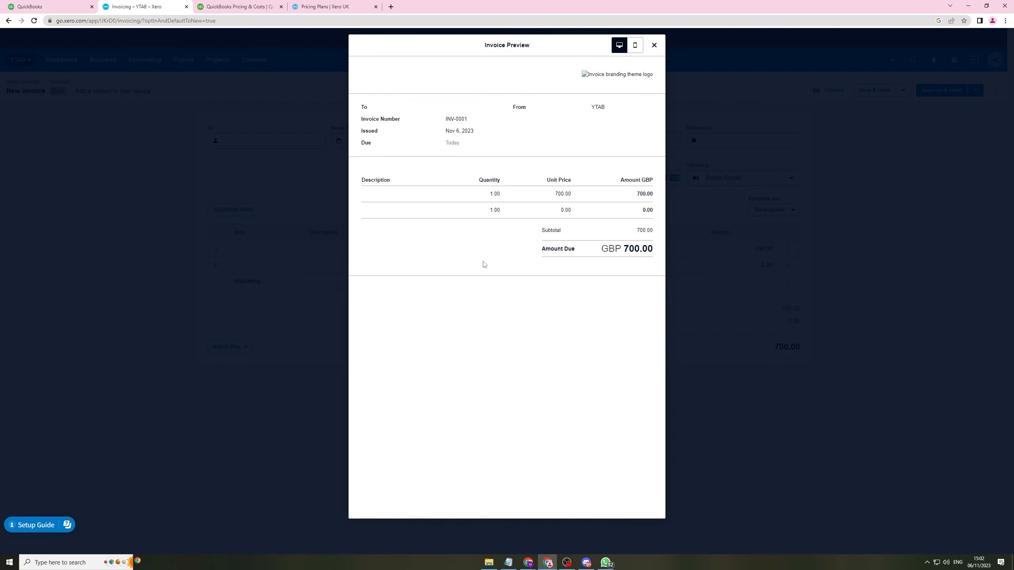
left_click(655, 45)
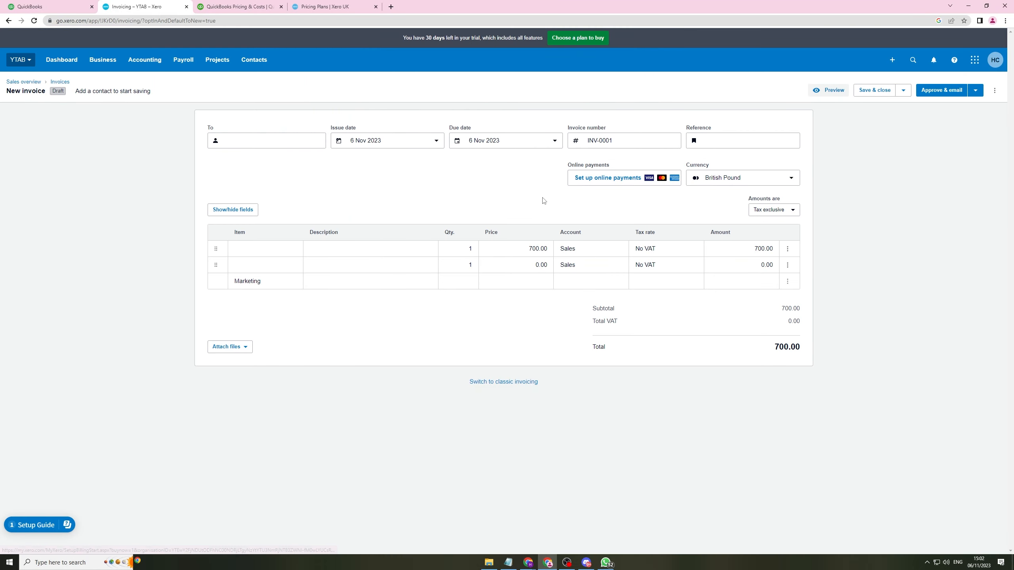
Switch to QuickBooks, open its sales invoices page and start a new invoice
left_click(48, 6)
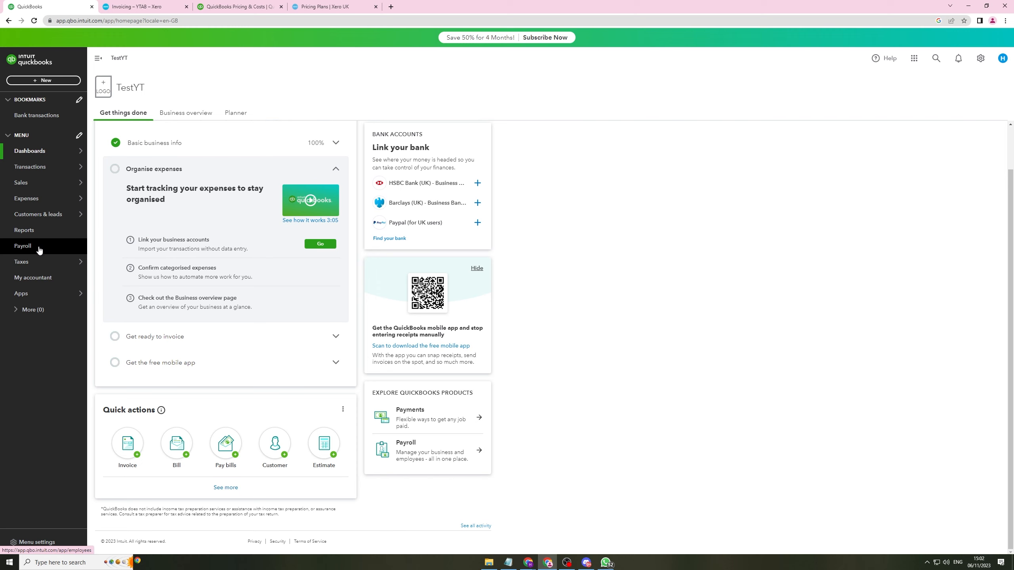
mouse_move(55, 193)
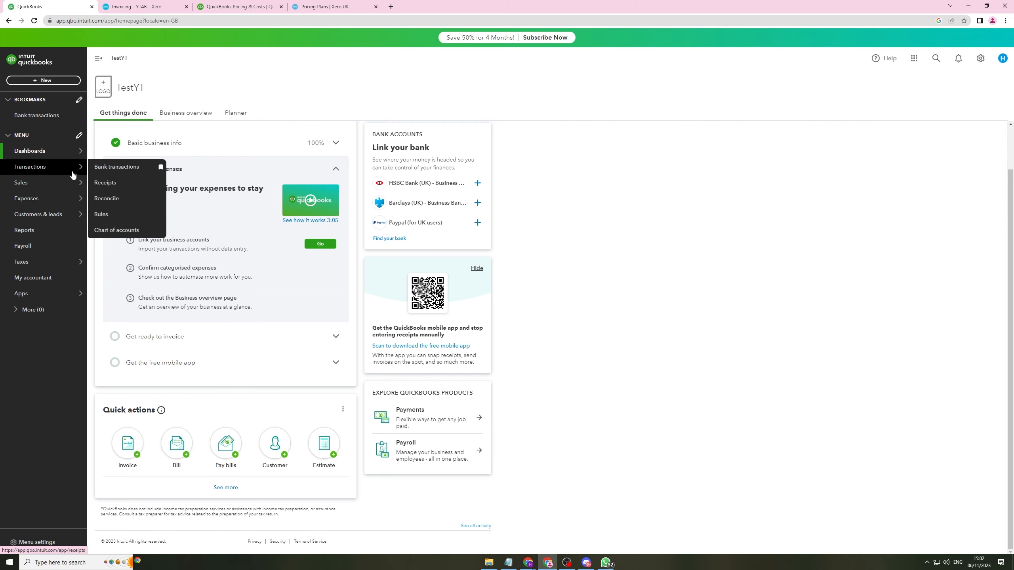
left_click(105, 198)
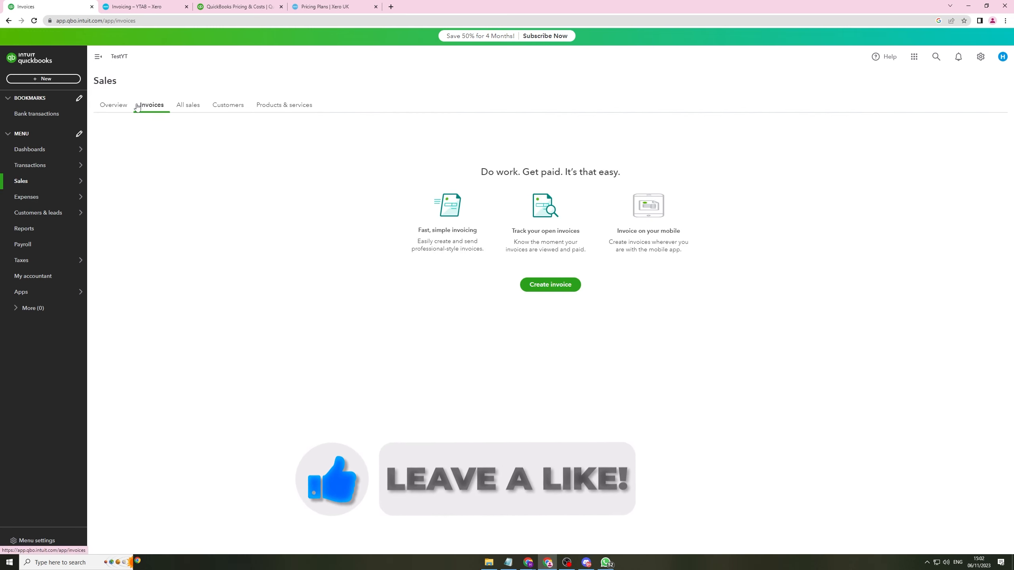
left_click(551, 288)
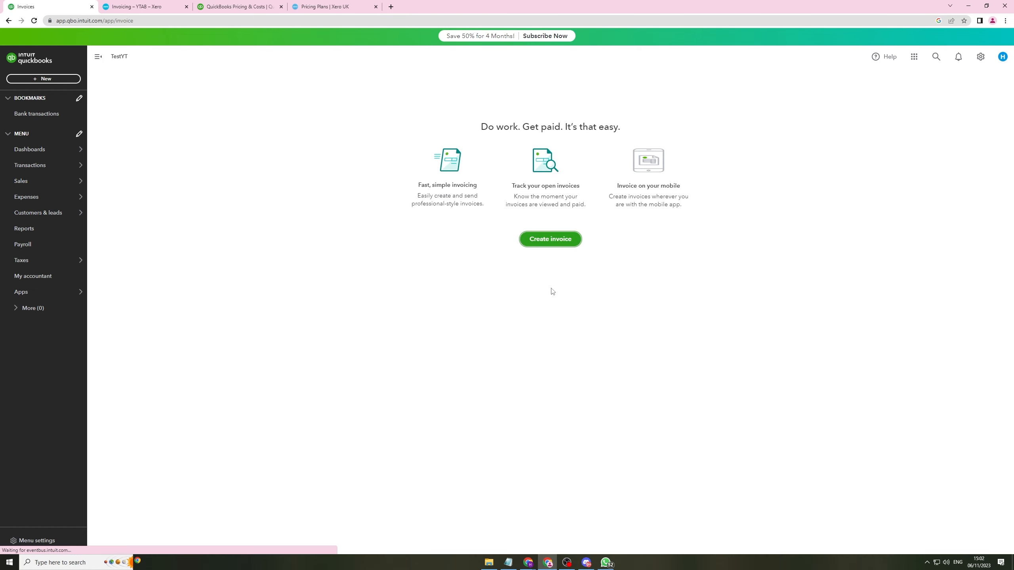
left_click(543, 240)
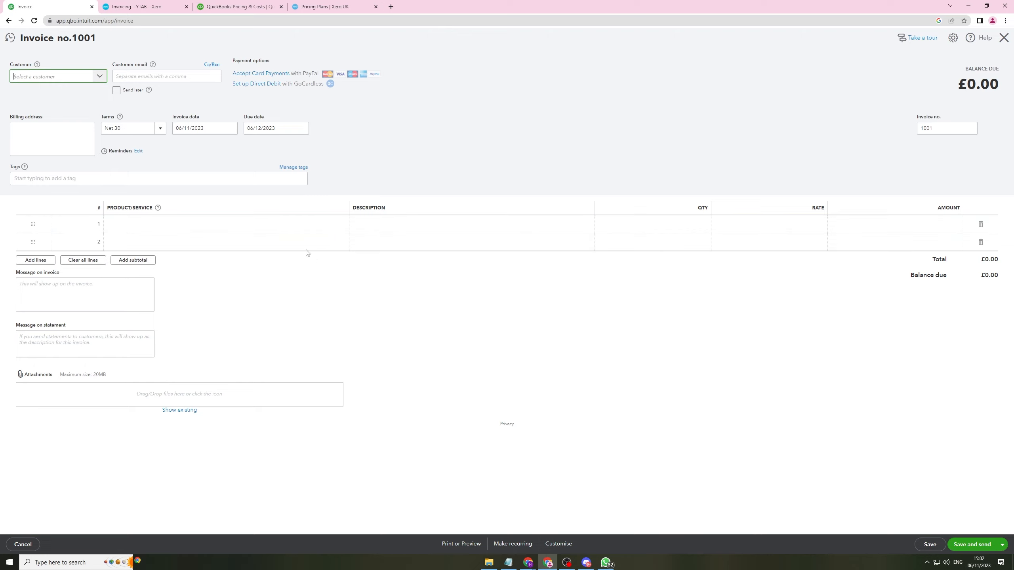
Check the new invoice's customer, customer email and payment terms fields
left_click(55, 81)
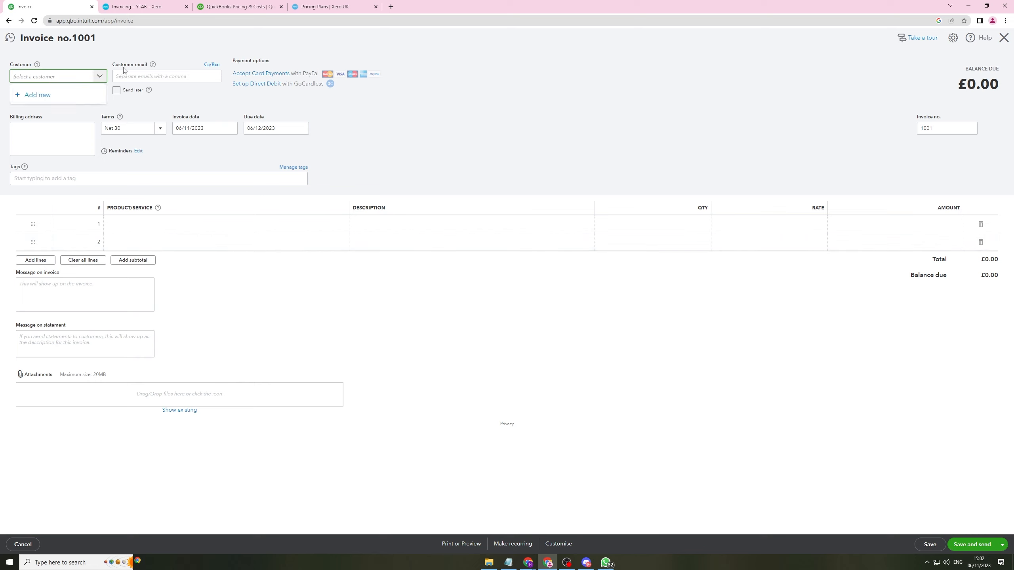
left_click(144, 77)
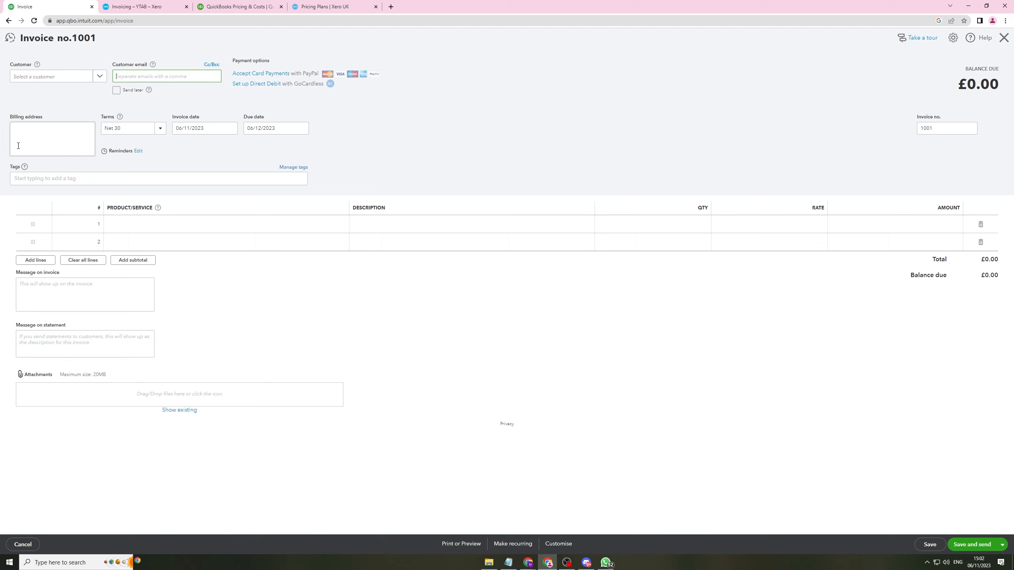
left_click(141, 128)
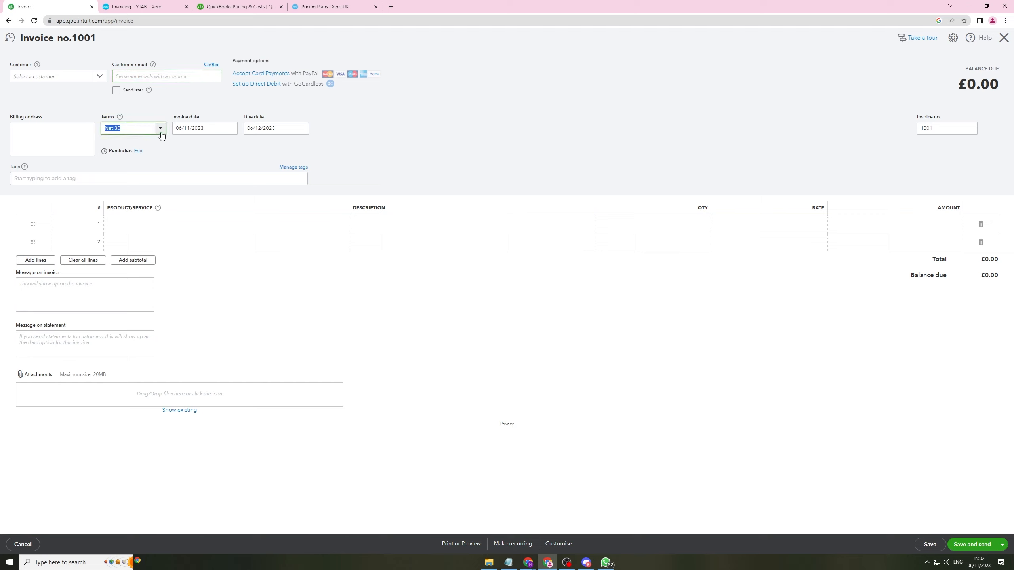
left_click(161, 136)
left_click(216, 152)
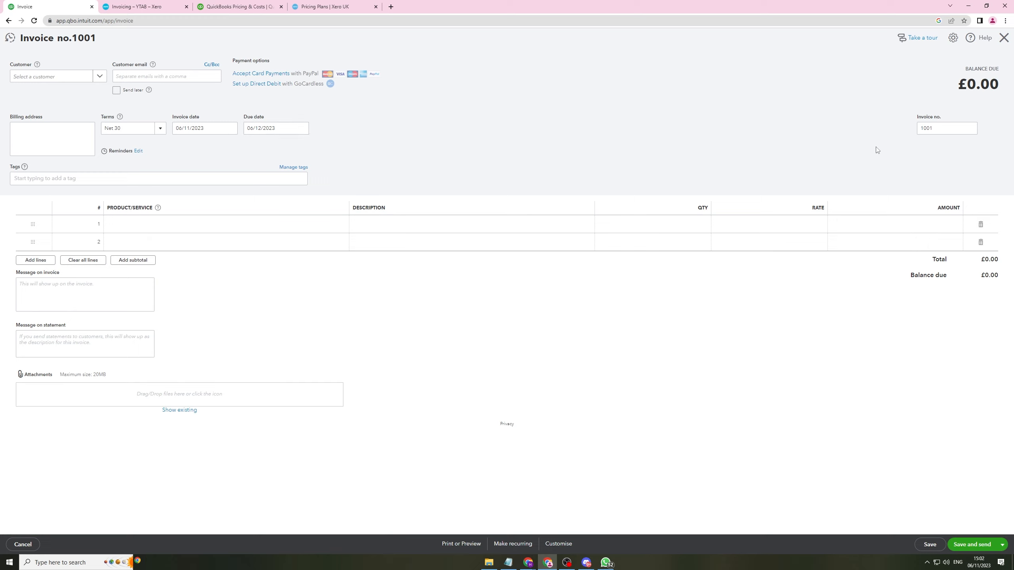
Fill the first invoice line with the product Services, the description "Facebook Ads" and a rate of 700
left_click(101, 229)
left_click(181, 231)
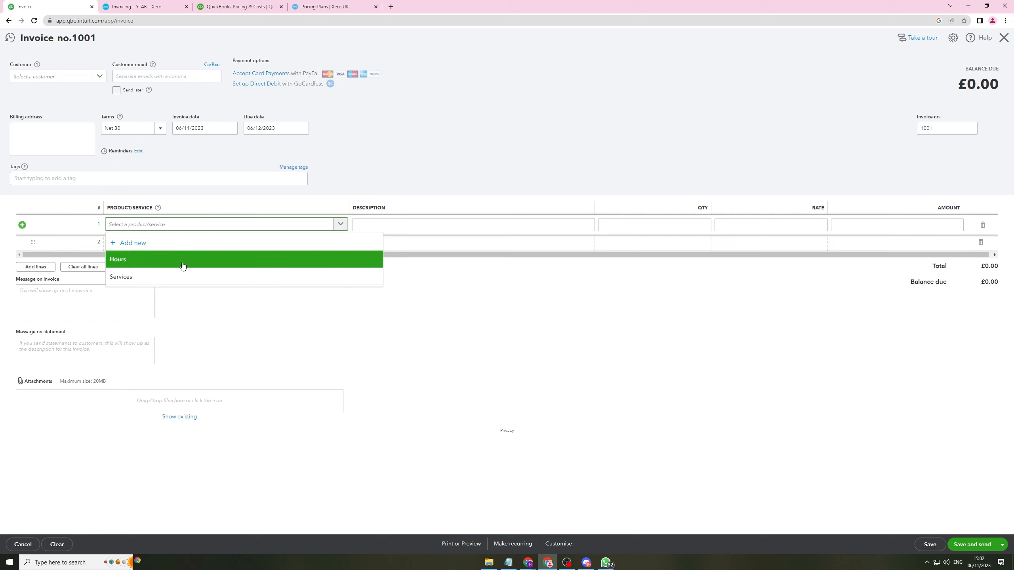
left_click(152, 276)
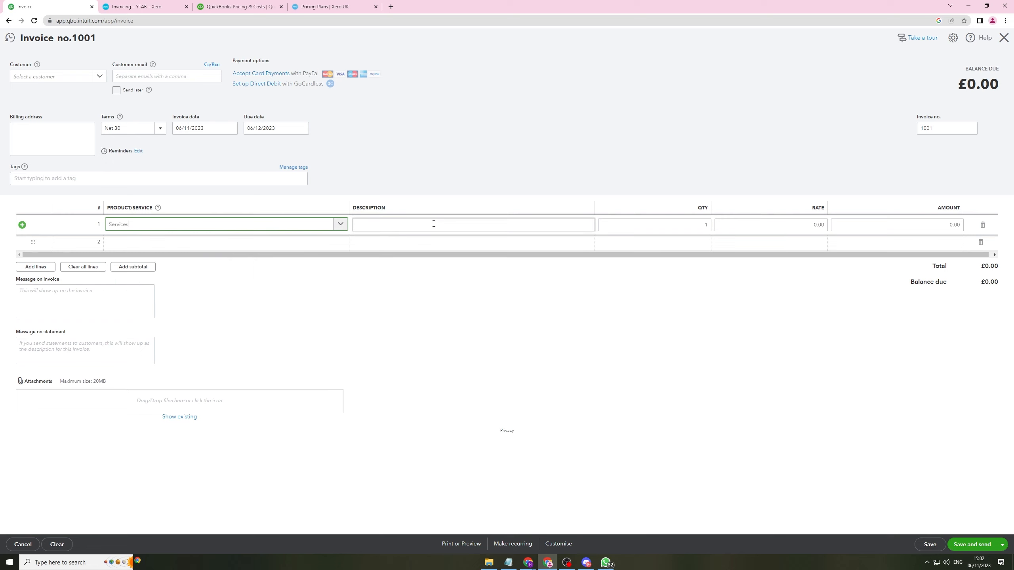
left_click(434, 224)
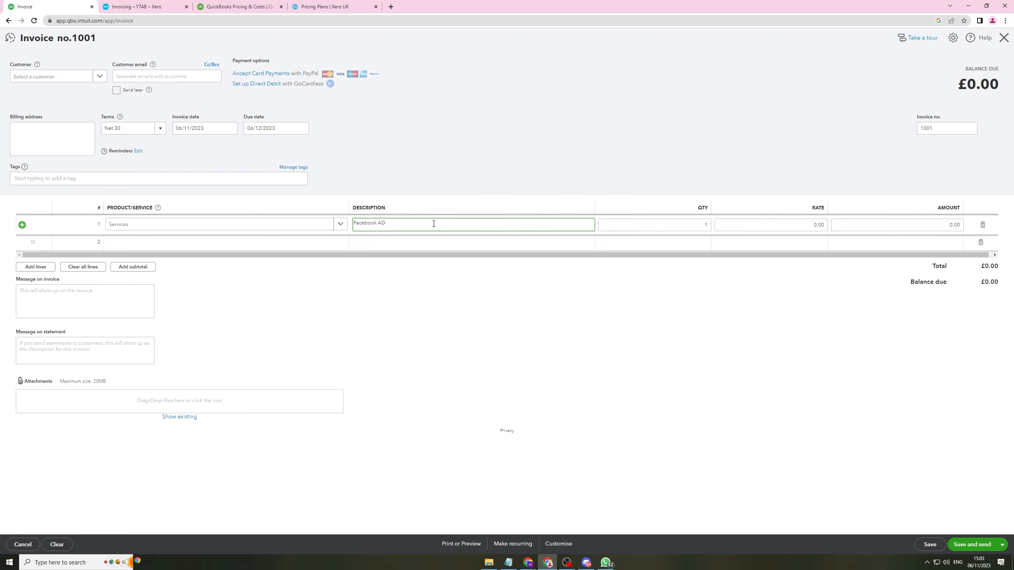
type("Facebook Ads")
left_click(813, 226)
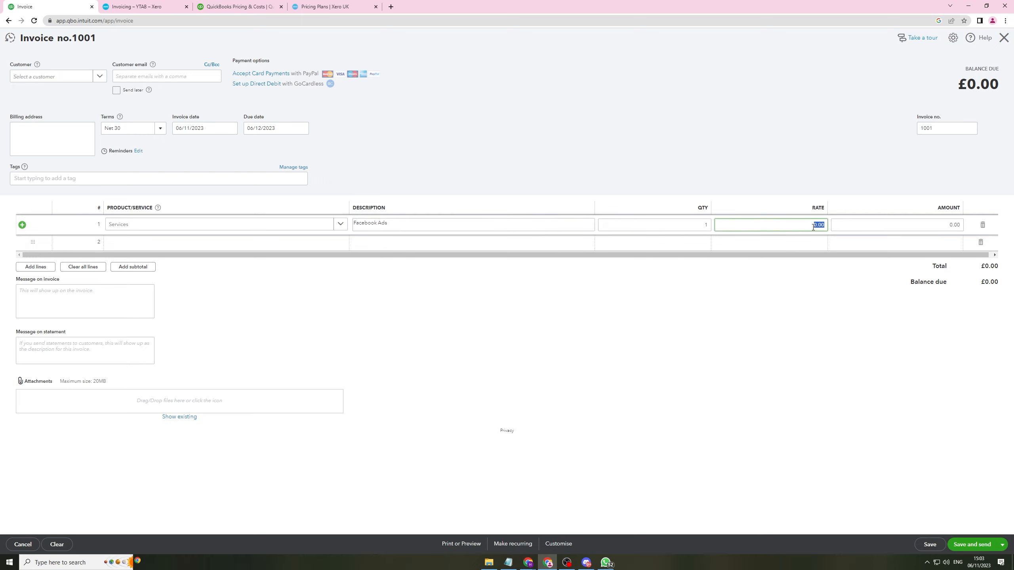
type("700")
left_click(785, 167)
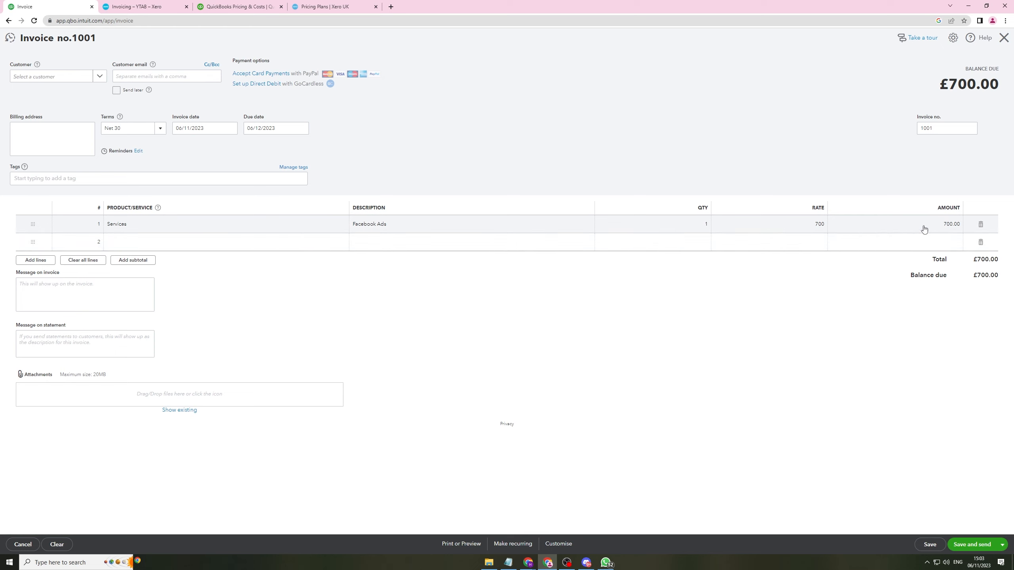
Fill the second invoice line with the product Services, the description "Management" and a rate of 300
left_click(152, 242)
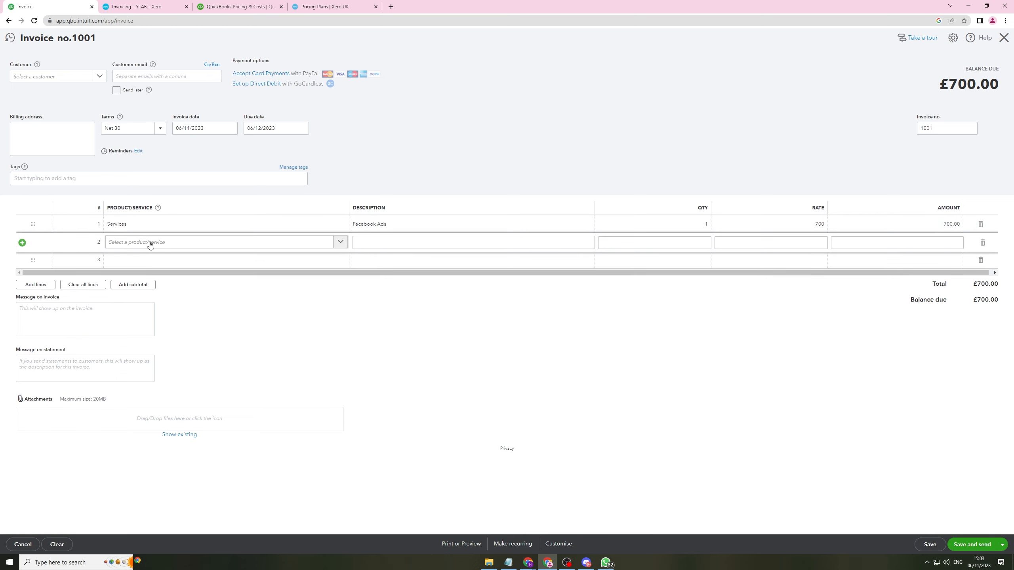
left_click(143, 291)
left_click(386, 240)
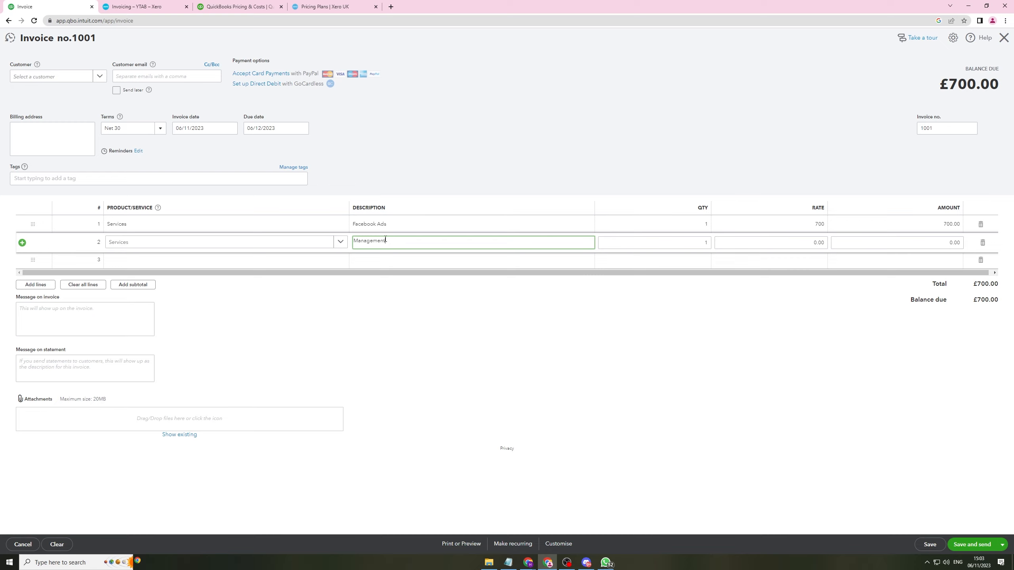
key("Tab")
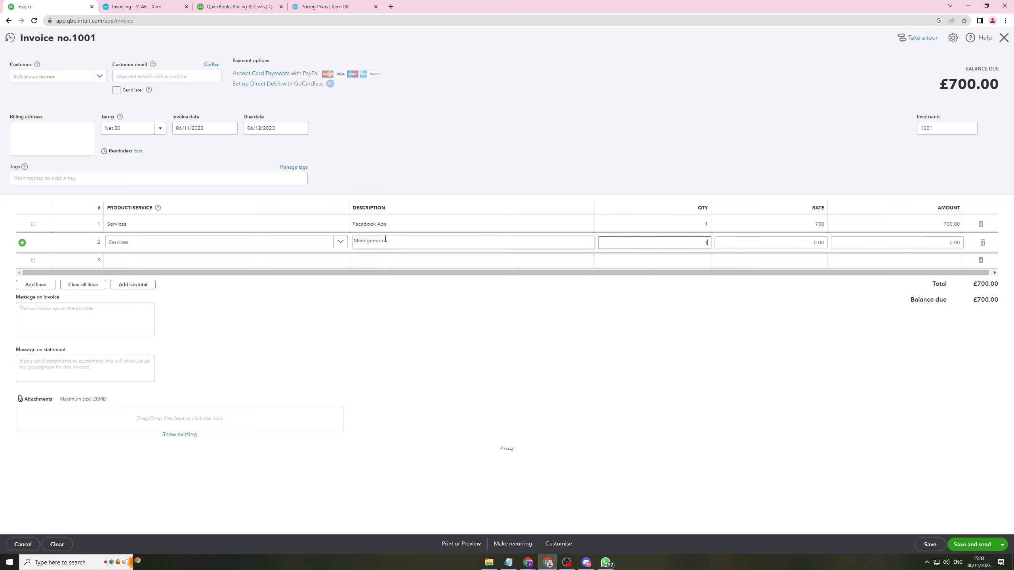
left_click(753, 241)
type("3")
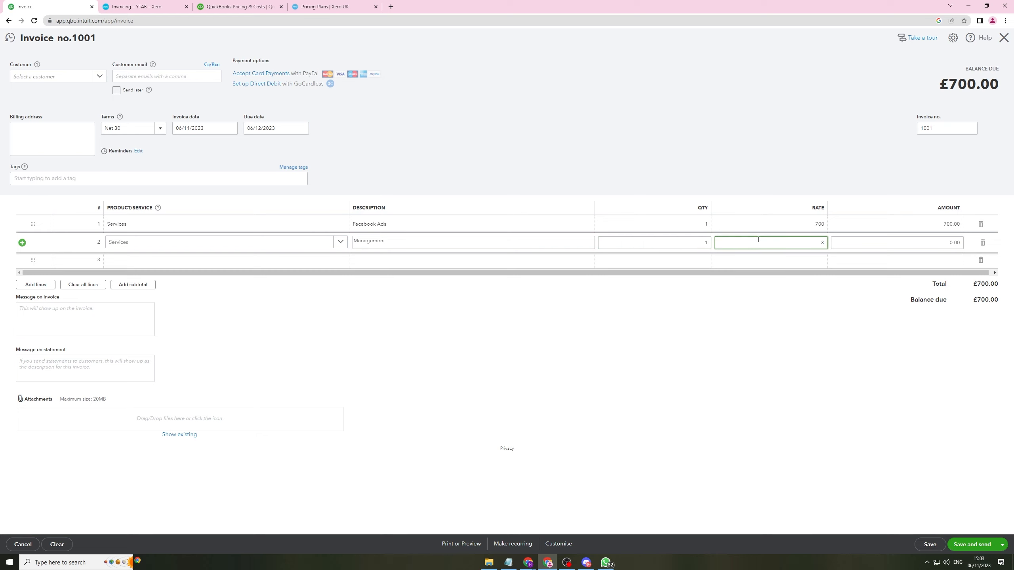
type("00")
left_click(643, 371)
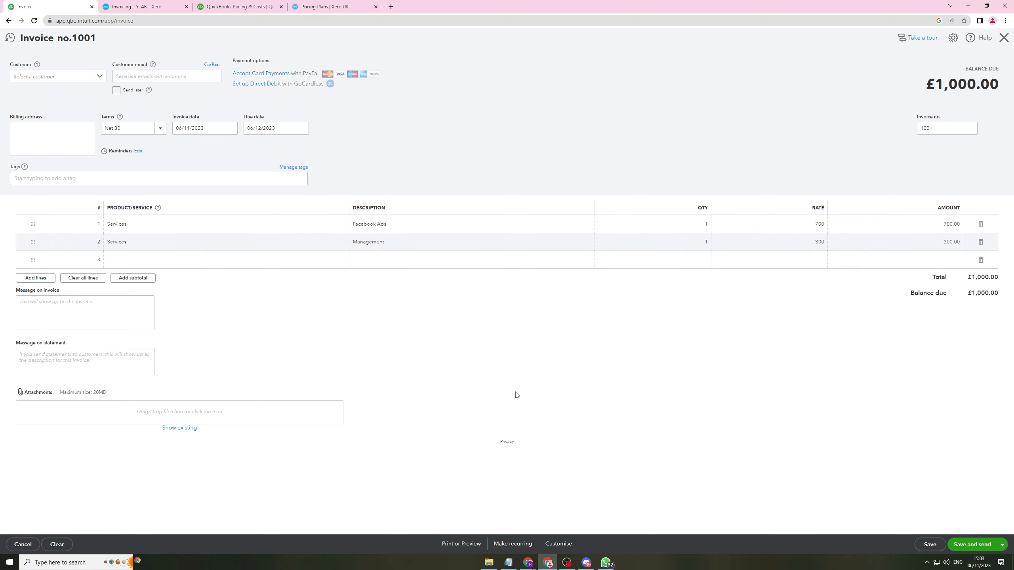
Check the invoice and statement message fields, and try to open the invoice's print preview
left_click(118, 299)
left_click(99, 354)
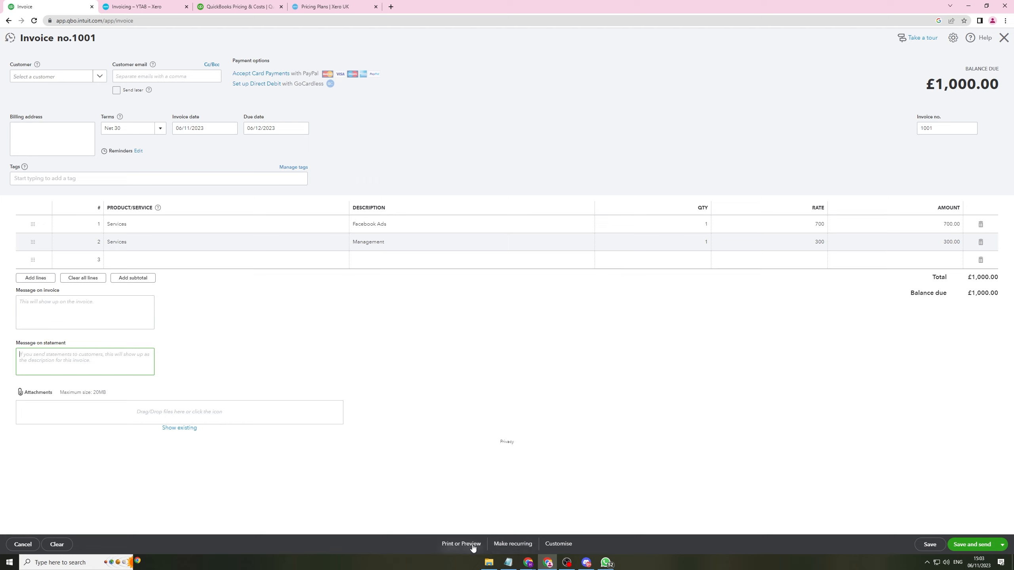
left_click(461, 550)
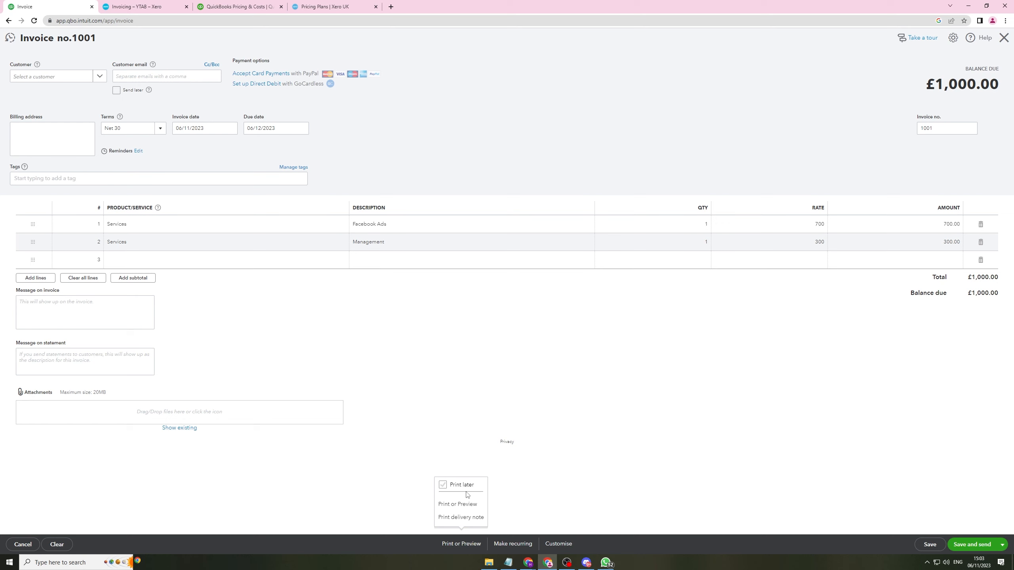
left_click(466, 508)
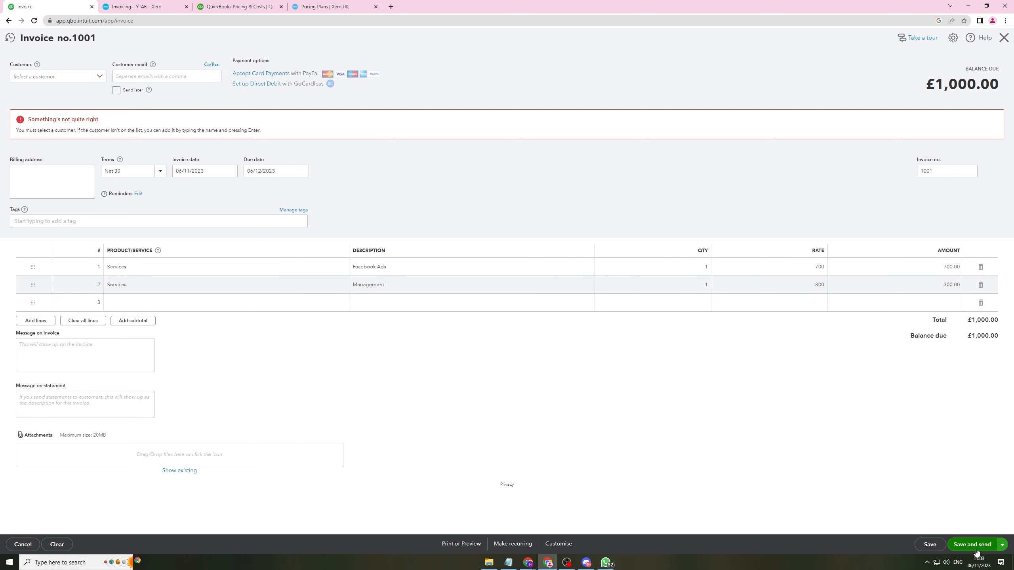
Try to save the invoice without a customer, and leave it without saving
left_click(929, 544)
left_click(47, 77)
left_click(552, 65)
left_click(1004, 37)
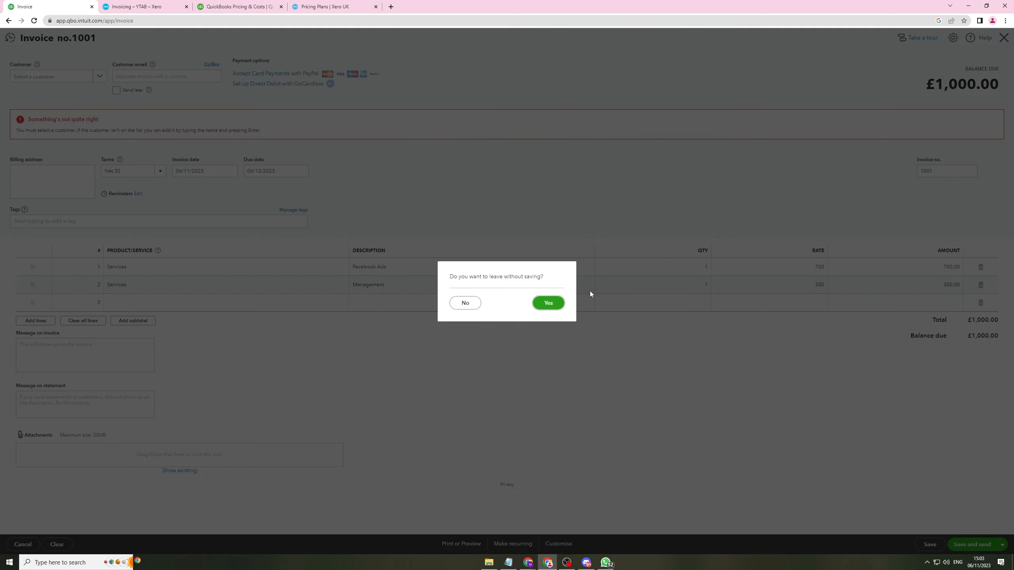
left_click(547, 302)
Switch to Xero and open the Account Transactions report from the accounting section
left_click(138, 6)
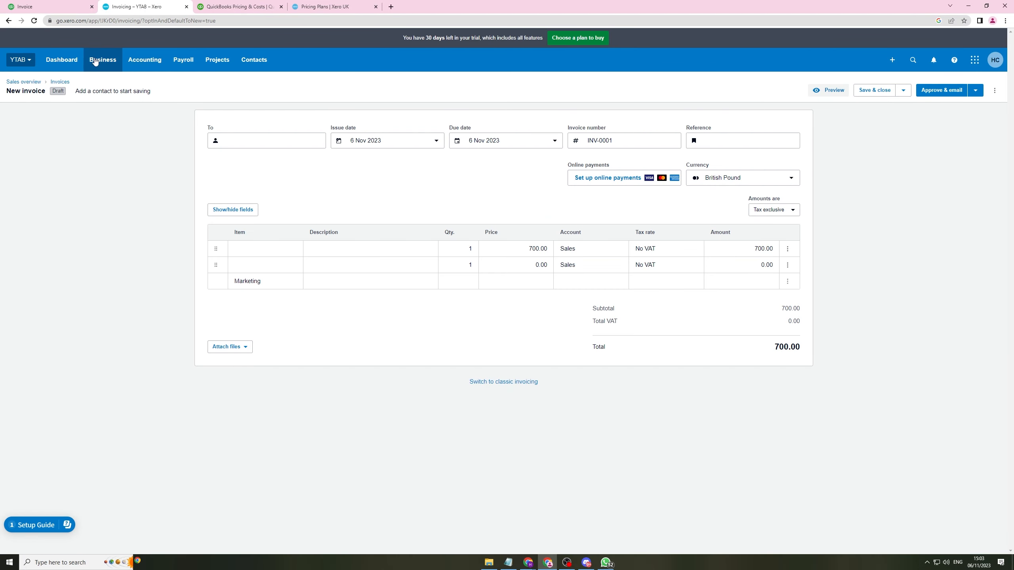
left_click(150, 63)
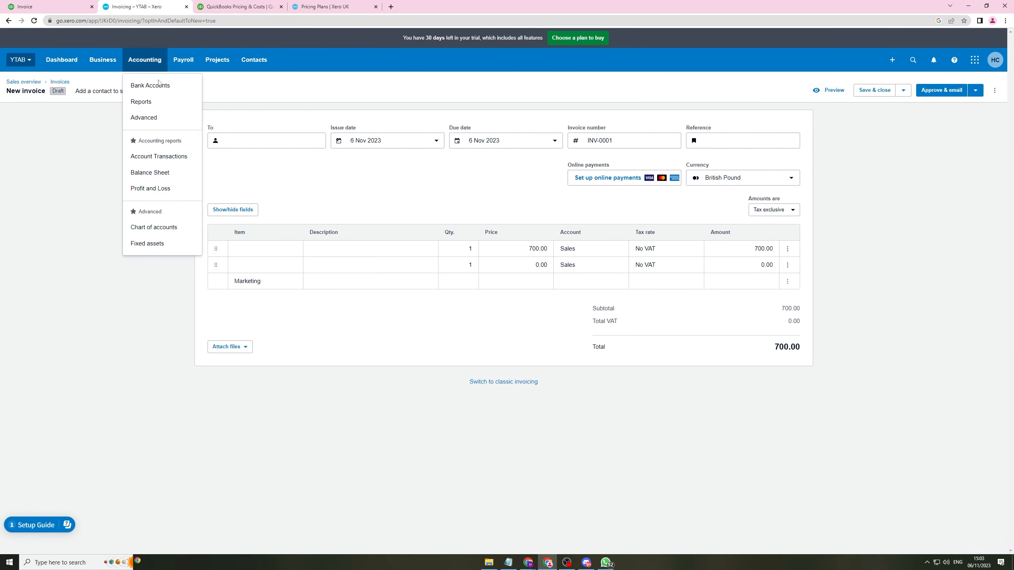
left_click(167, 157)
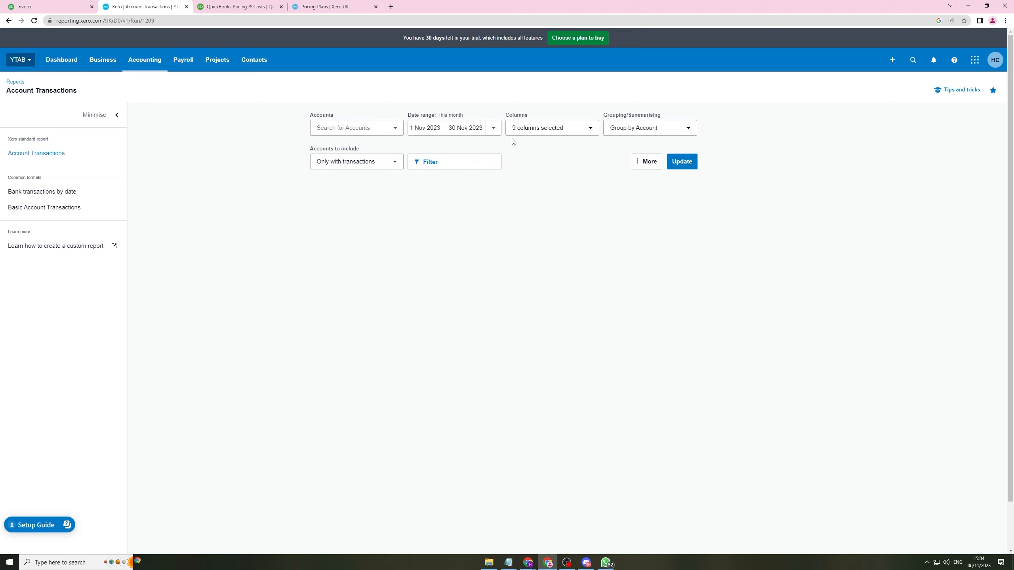
Look through the accounts available for the report, and open the Bank transactions by date report format
left_click(378, 128)
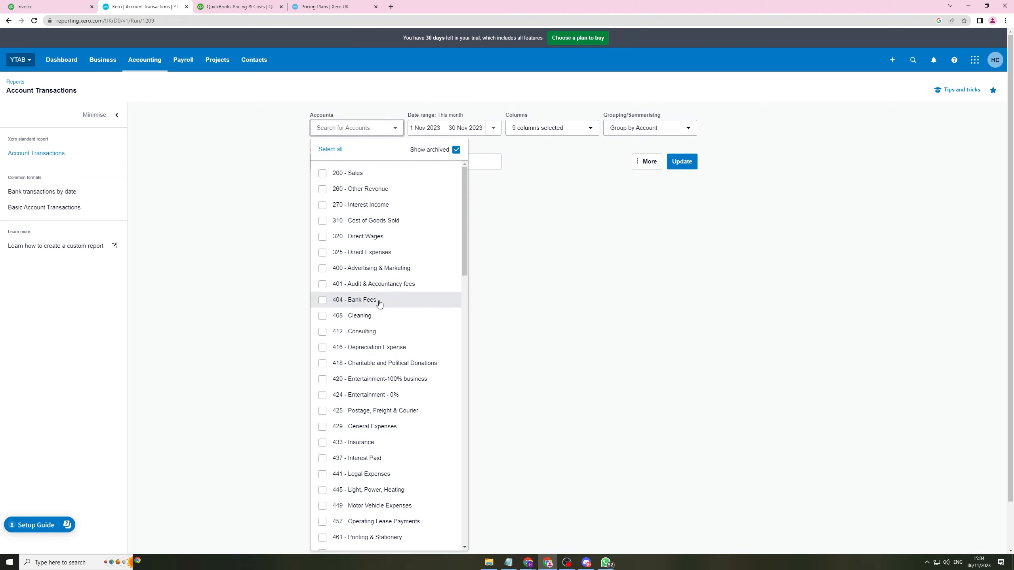
scroll(377, 303, "down", 5)
left_click(531, 307)
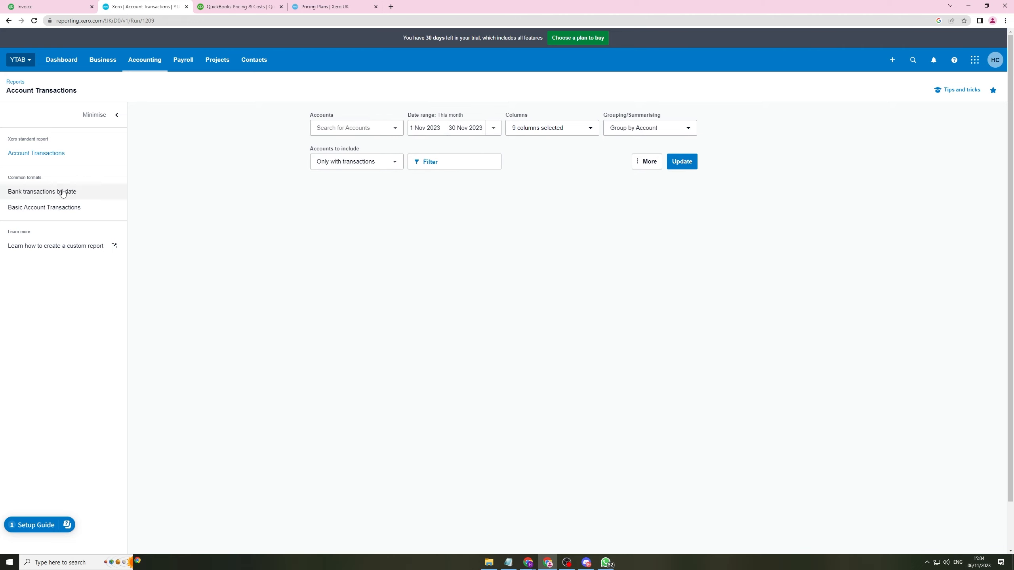
left_click(84, 192)
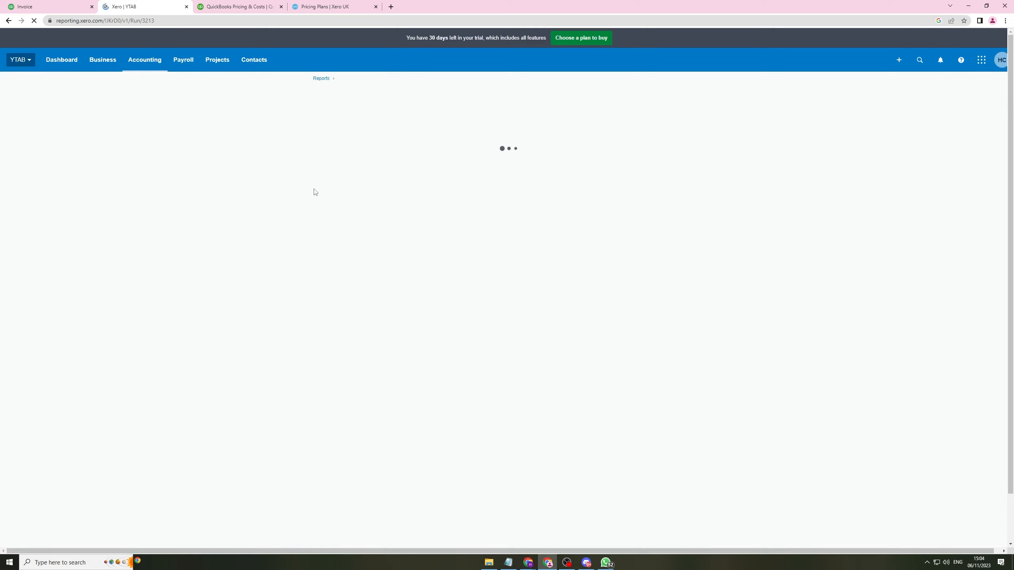
Switch to QuickBooks and view the bank transactions page and the Receipts page
left_click(42, 7)
mouse_move(54, 152)
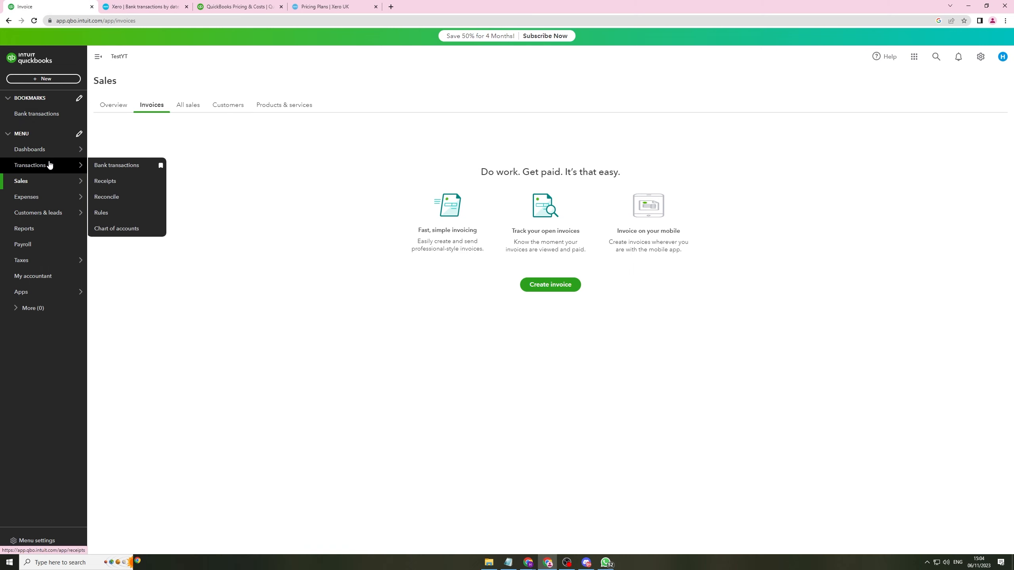
left_click(112, 165)
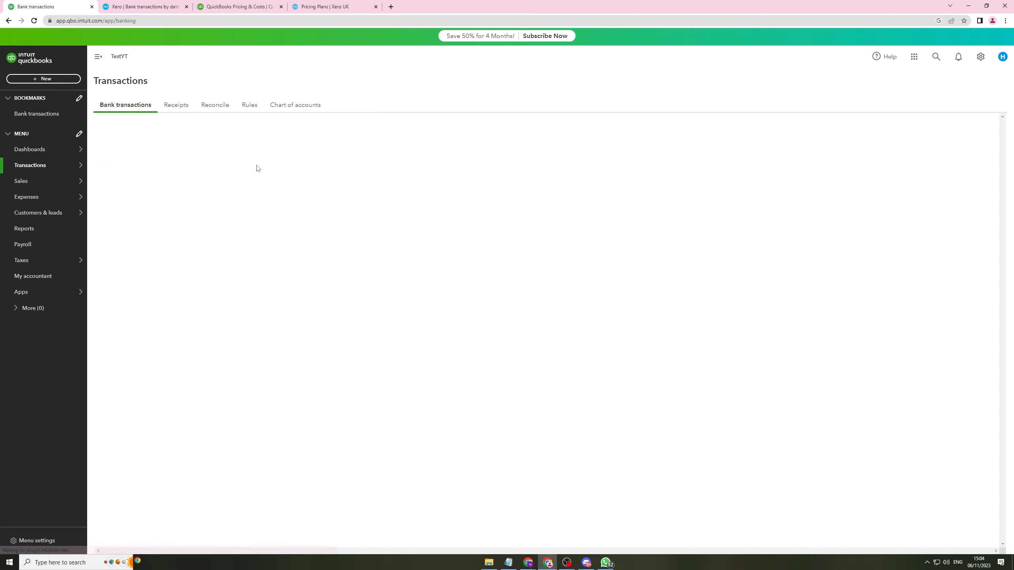
left_click(176, 108)
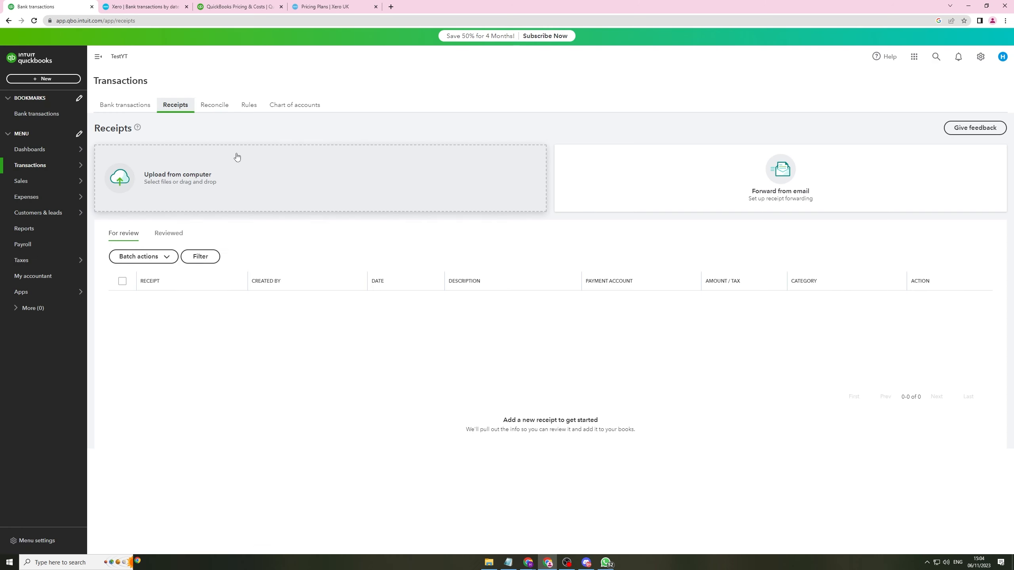
Check the batch actions for receipts, and compare the Receipts page with Xero's Bank transactions by date report
left_click(160, 256)
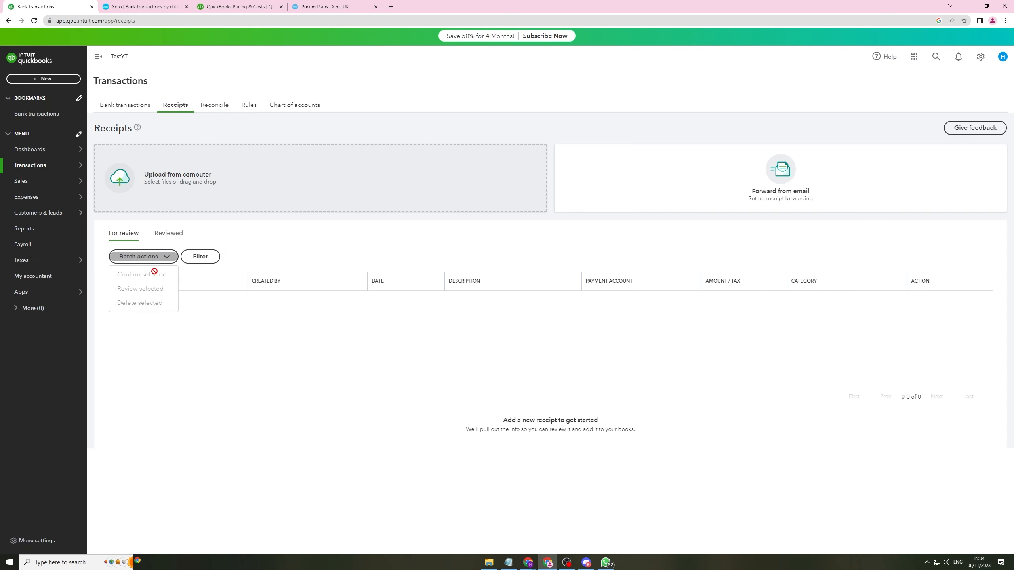
left_click(479, 236)
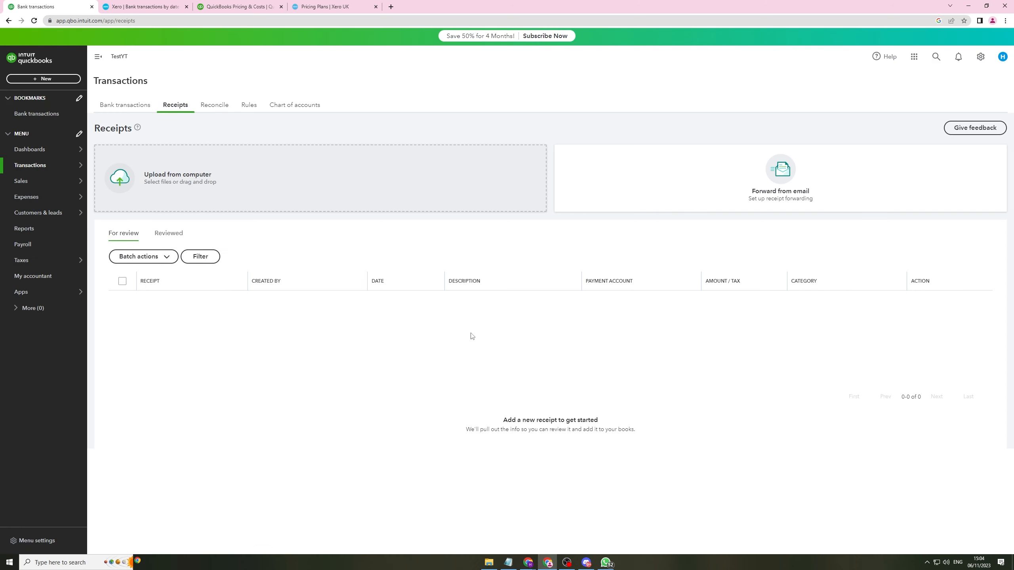
left_click(135, 5)
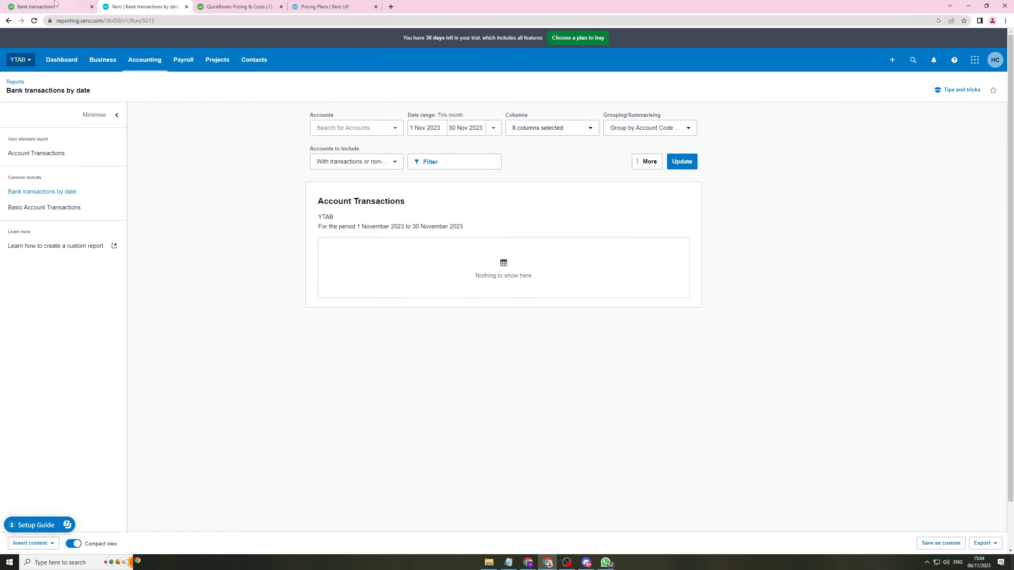
left_click(36, 7)
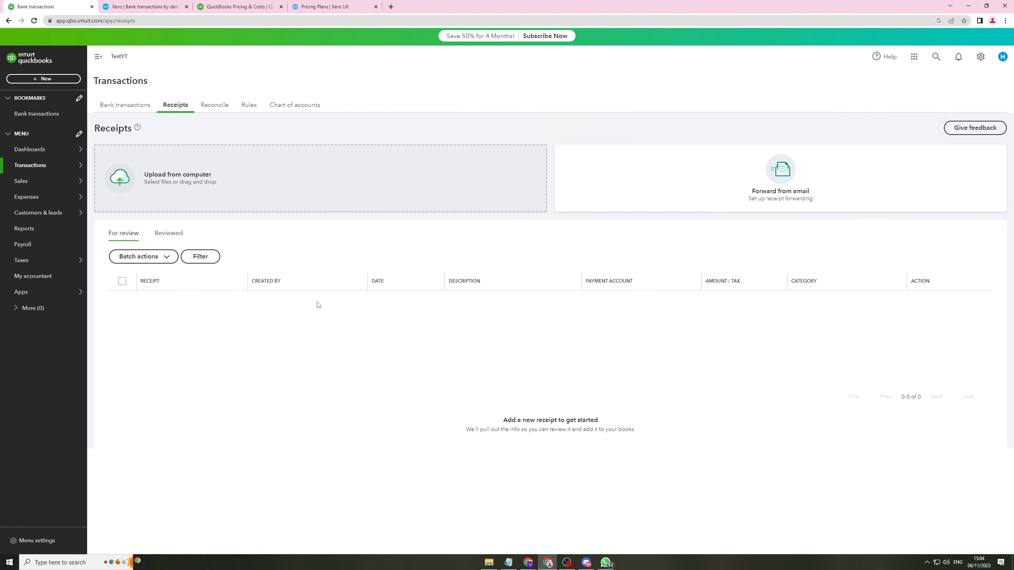